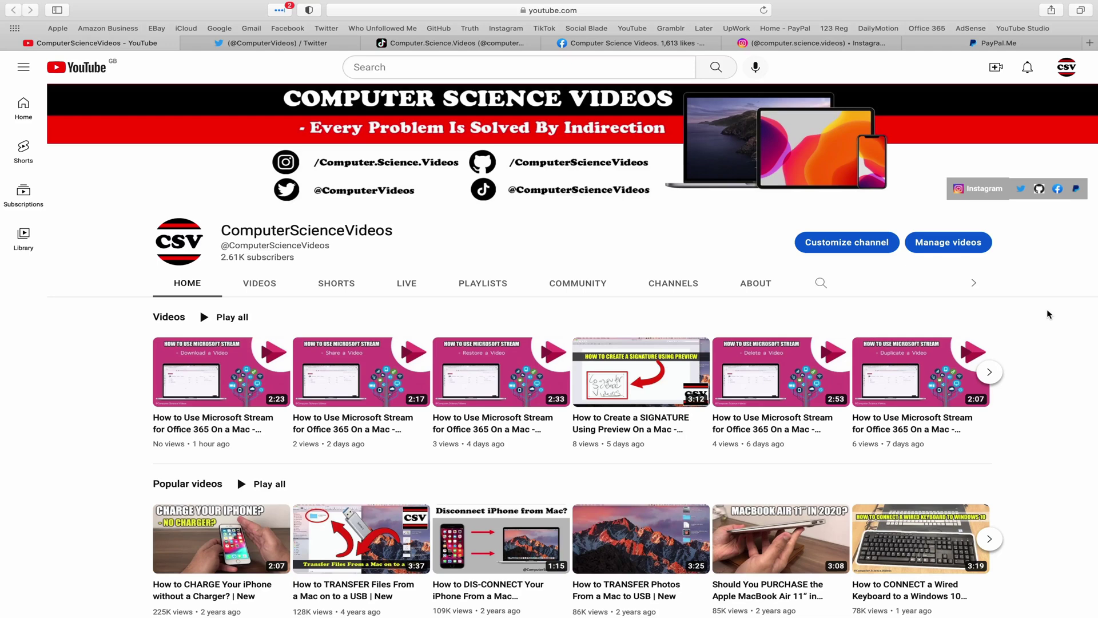
Cycle through the channel's Twitter, TikTok, Facebook, Instagram and PayPal.Me tabs in Safari
click(263, 46)
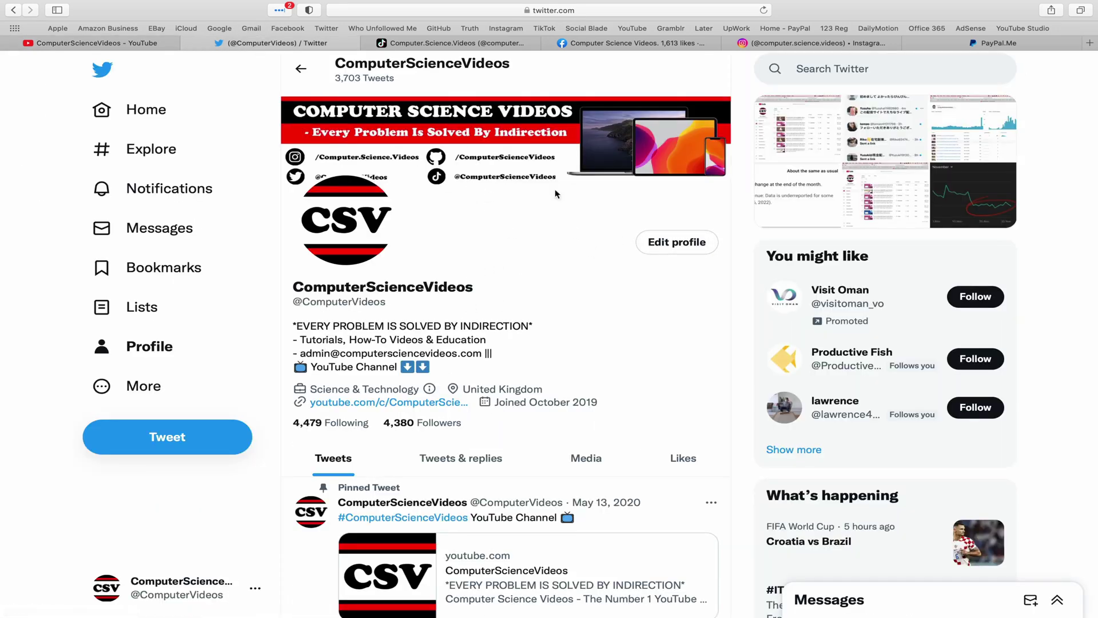
click(479, 46)
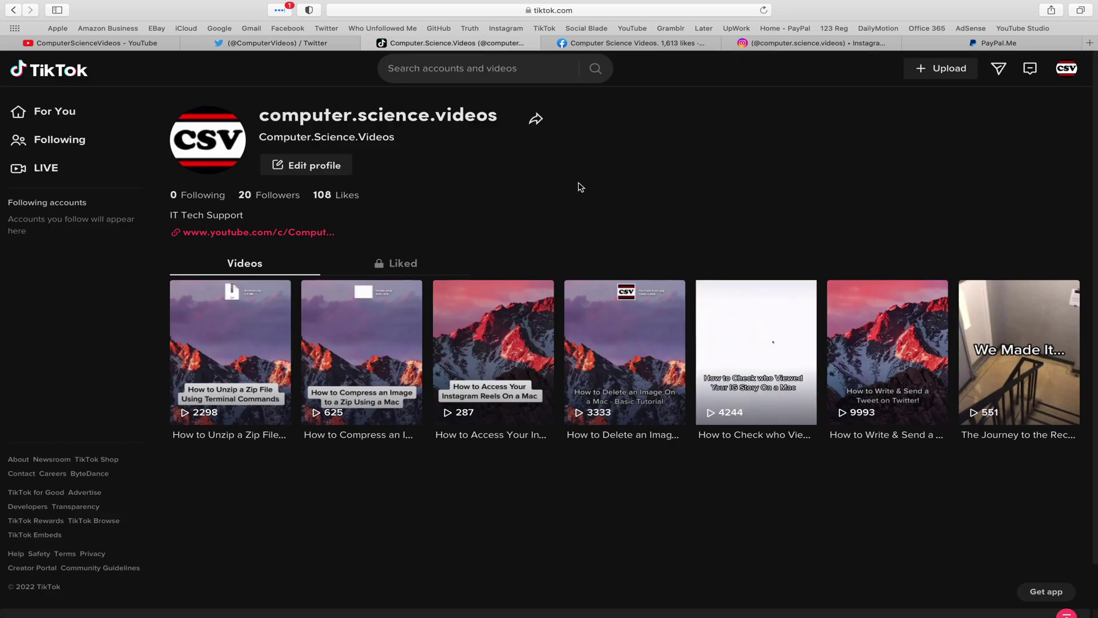
click(633, 45)
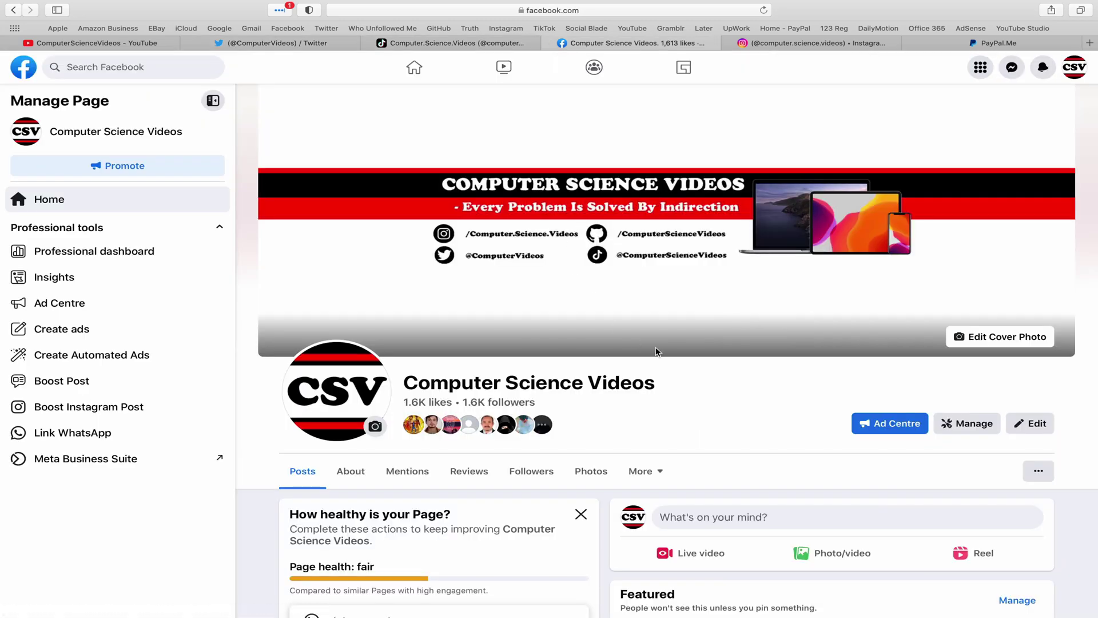
click(815, 44)
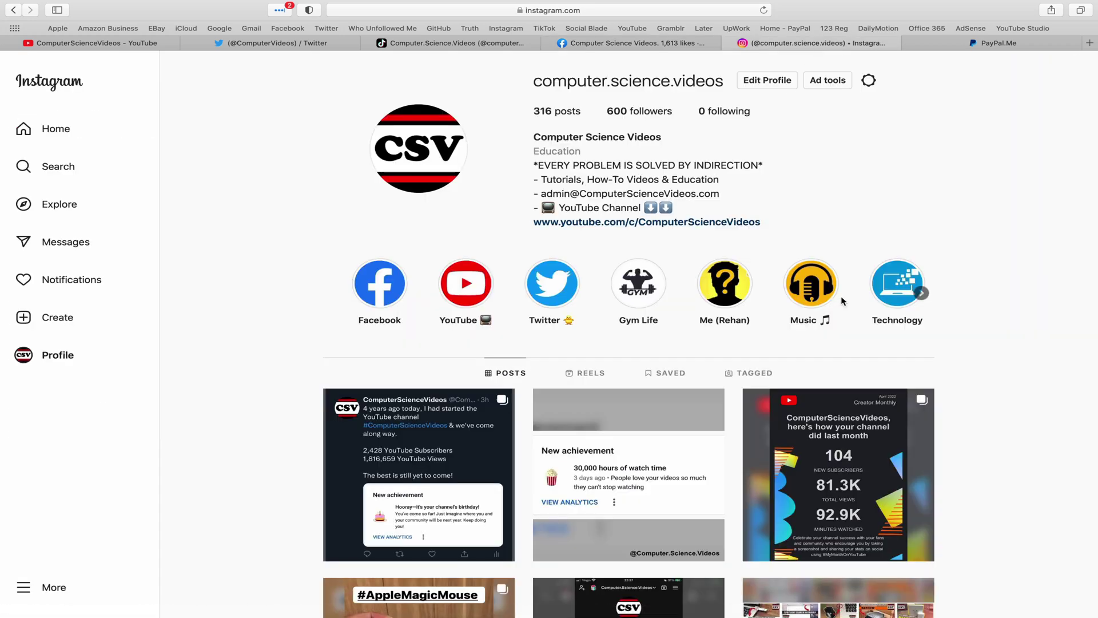
click(1036, 45)
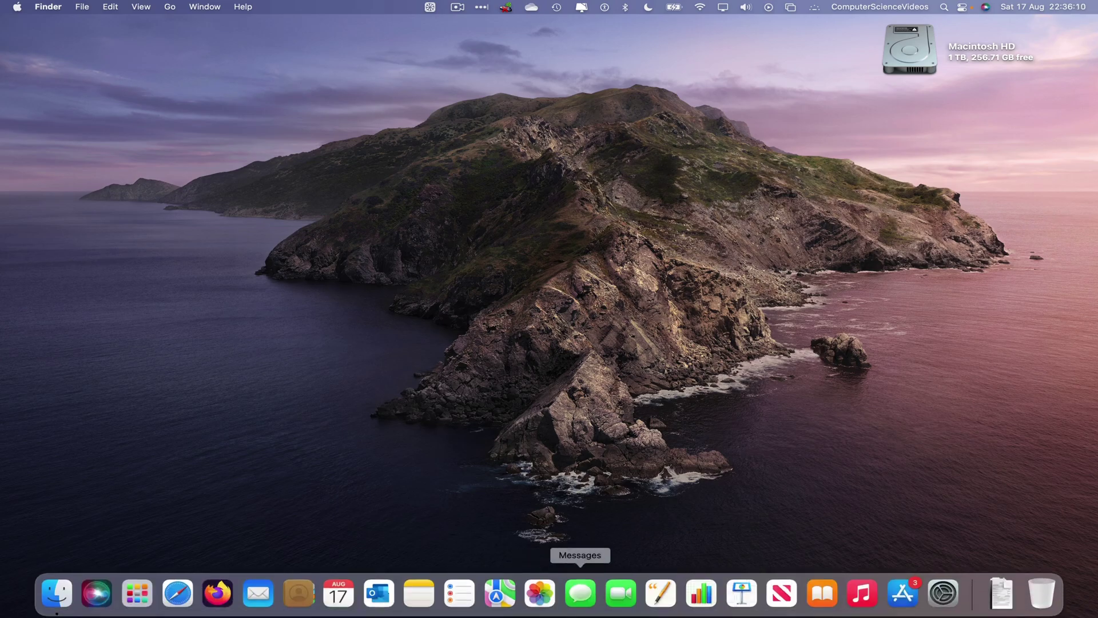
Launch Microsoft Outlook by searching 'out' in Launchpad, then minimise its window
click(142, 612)
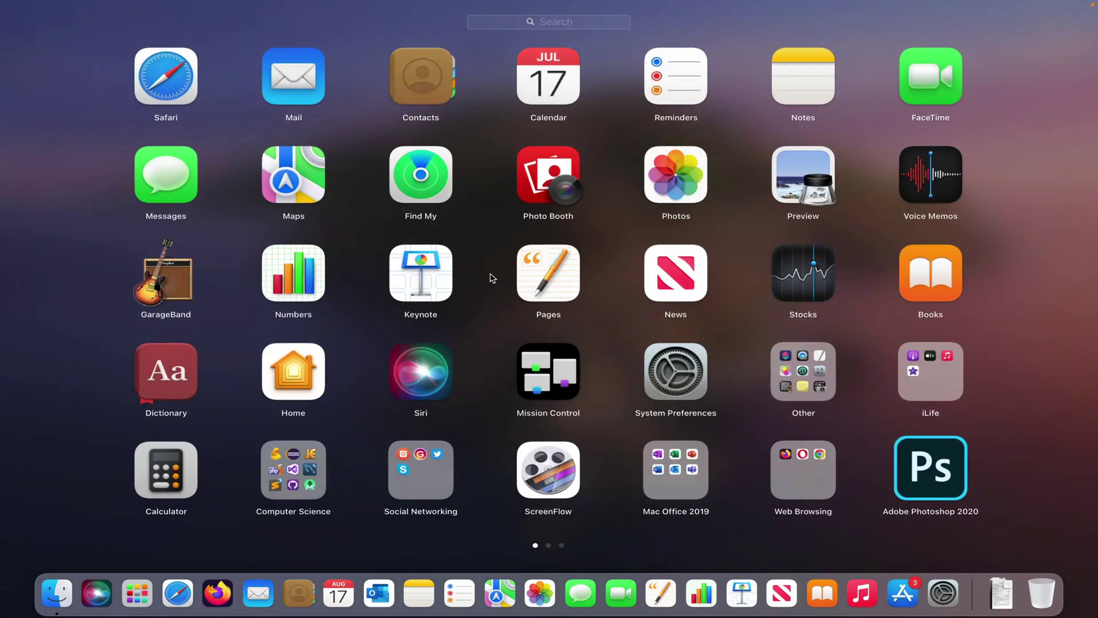
text(out)
key(Return)
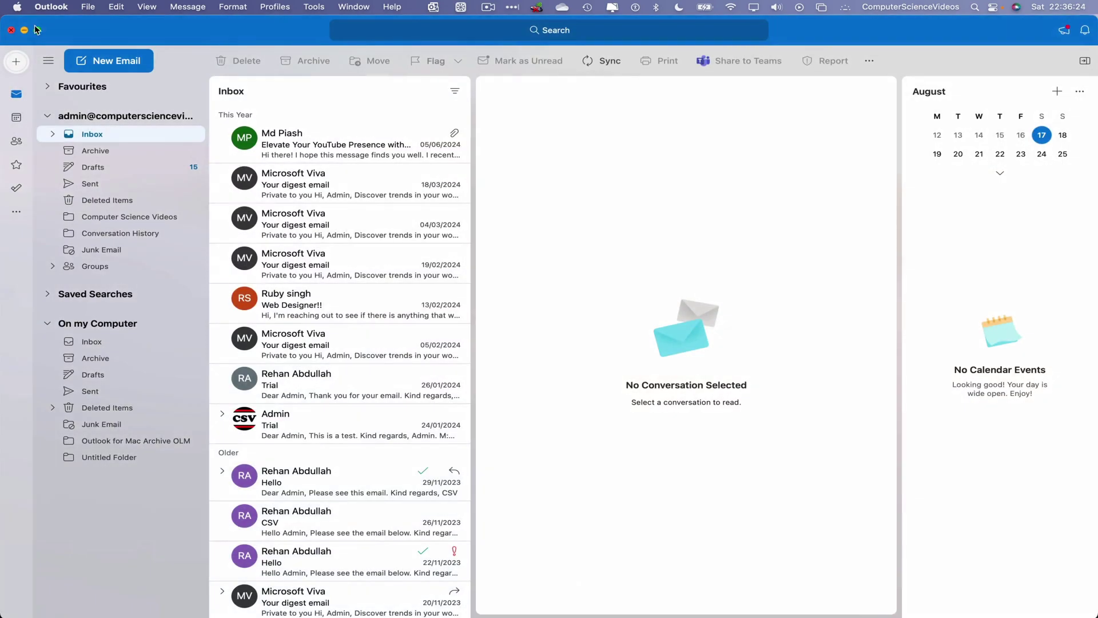
click(25, 31)
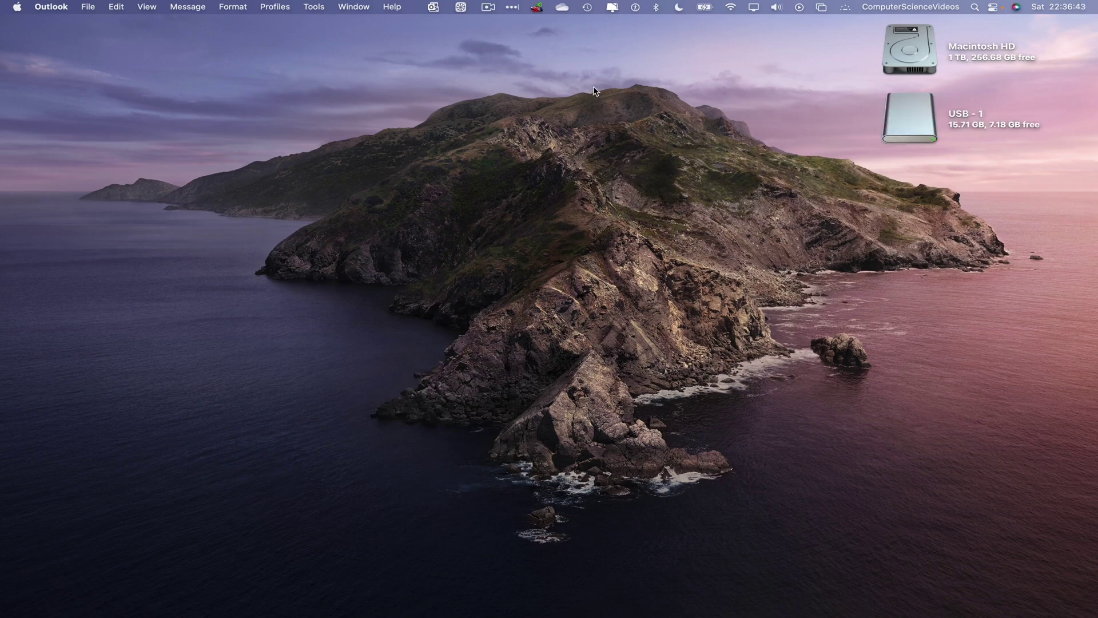
Open the USB - 1 drive, enlarge its Finder window to see all 23 items, then minimise it
double_click(898, 105)
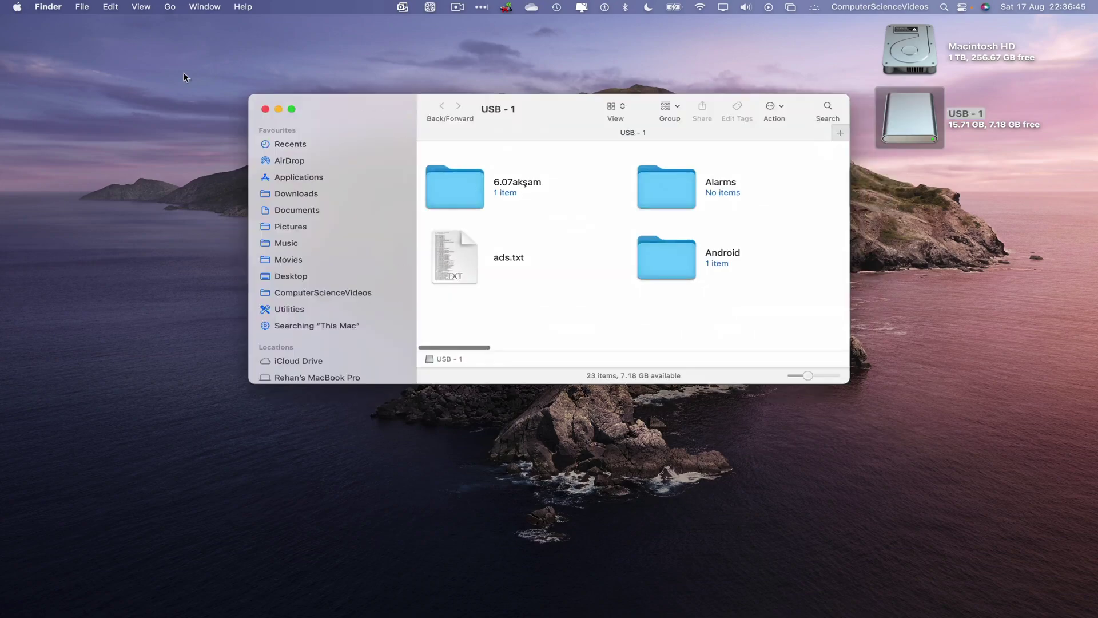
drag(249, 95, 2, 3)
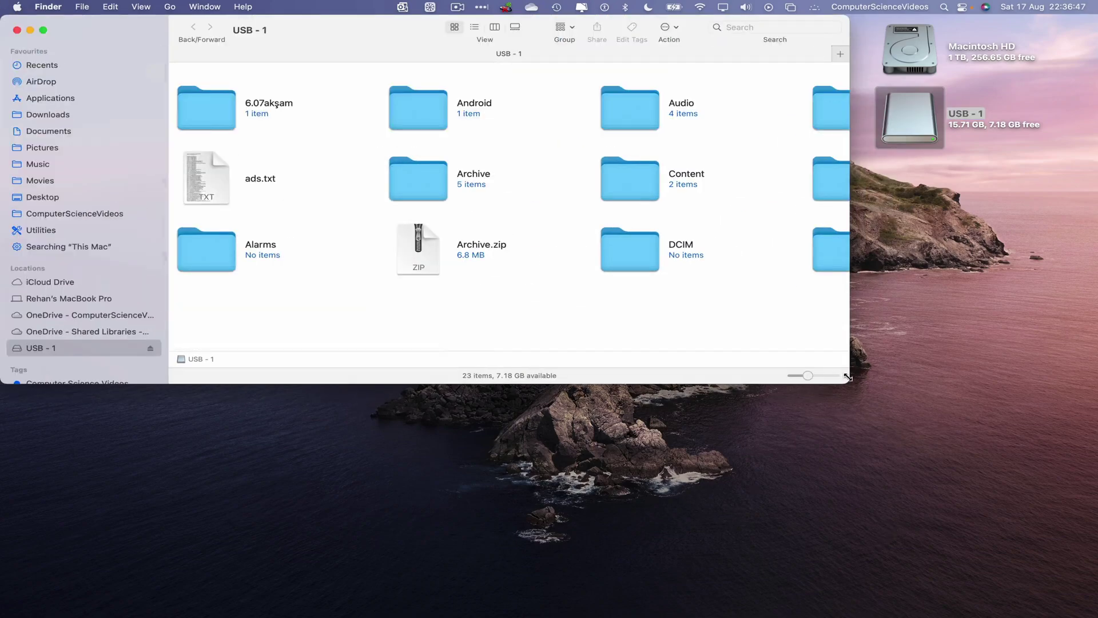
drag(847, 377, 849, 616)
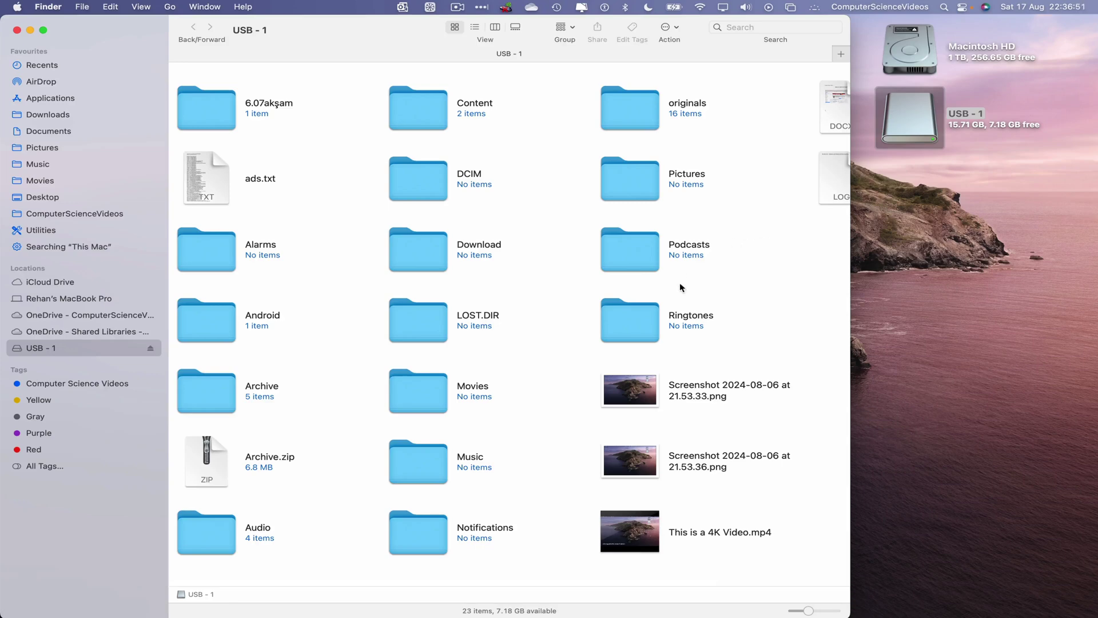
scroll(761, 269, right, 5)
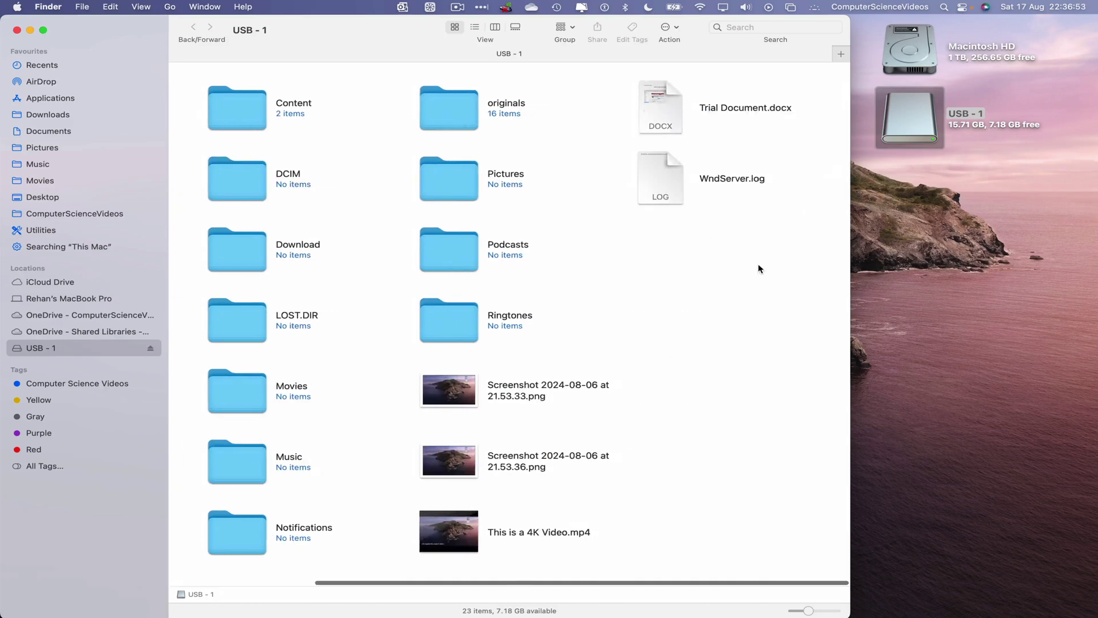
scroll(759, 269, left, 5)
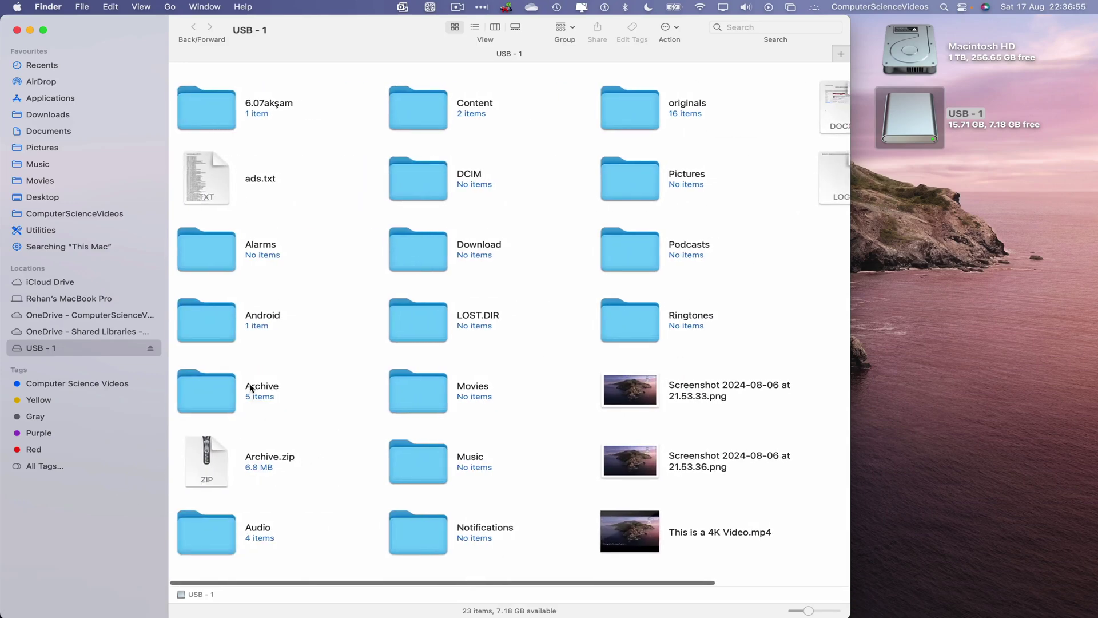
click(30, 30)
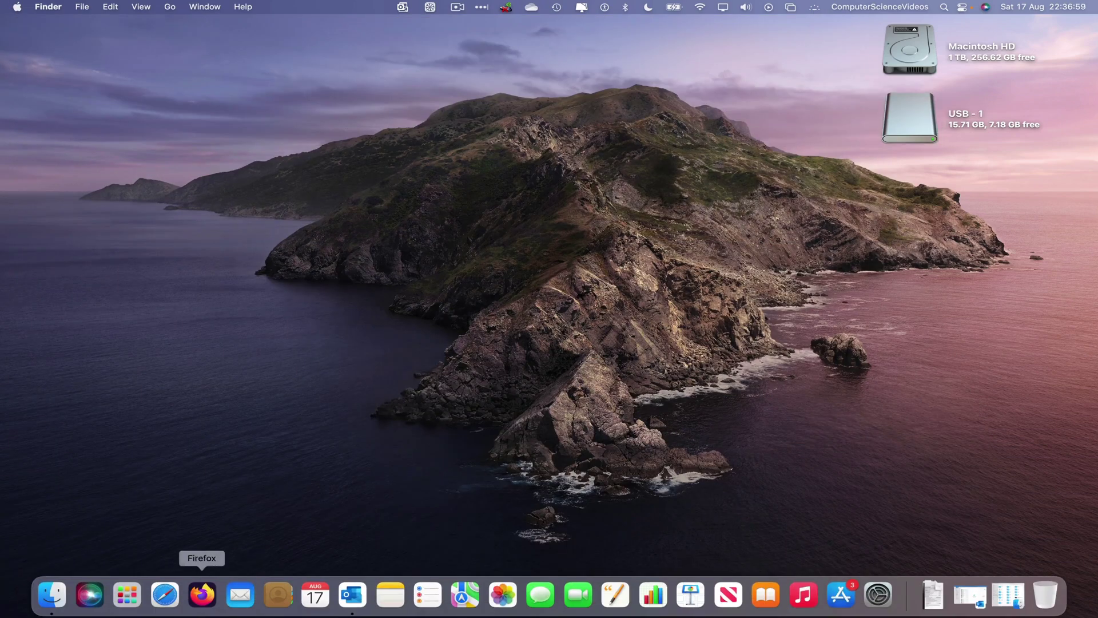
Create a new Outlook email to the suggested contact with the subject 'USB Transfer'
click(351, 609)
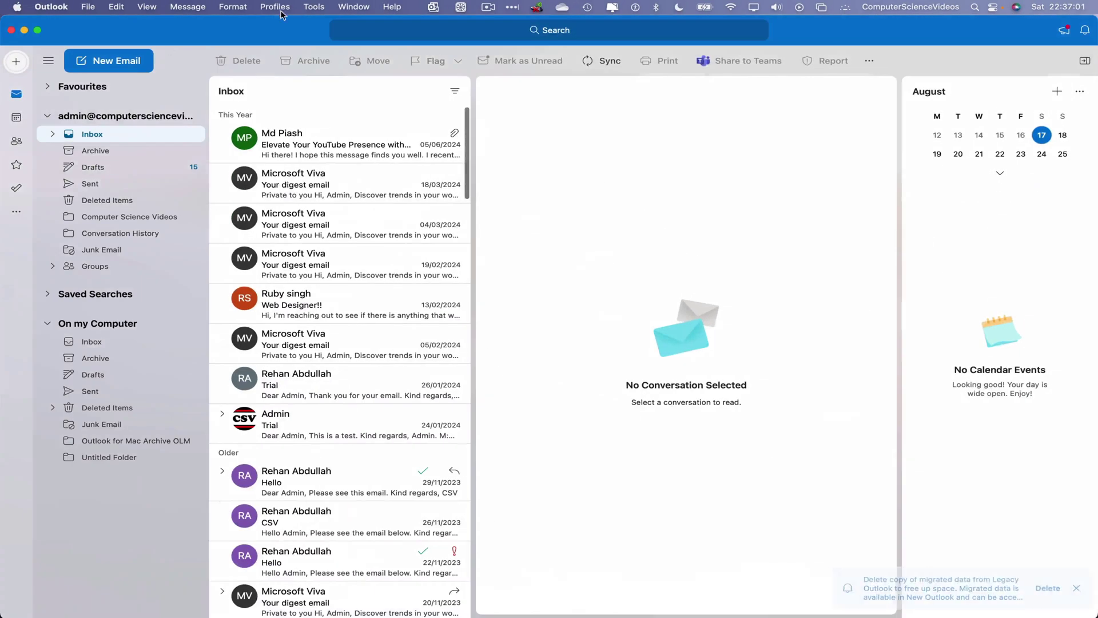
click(117, 60)
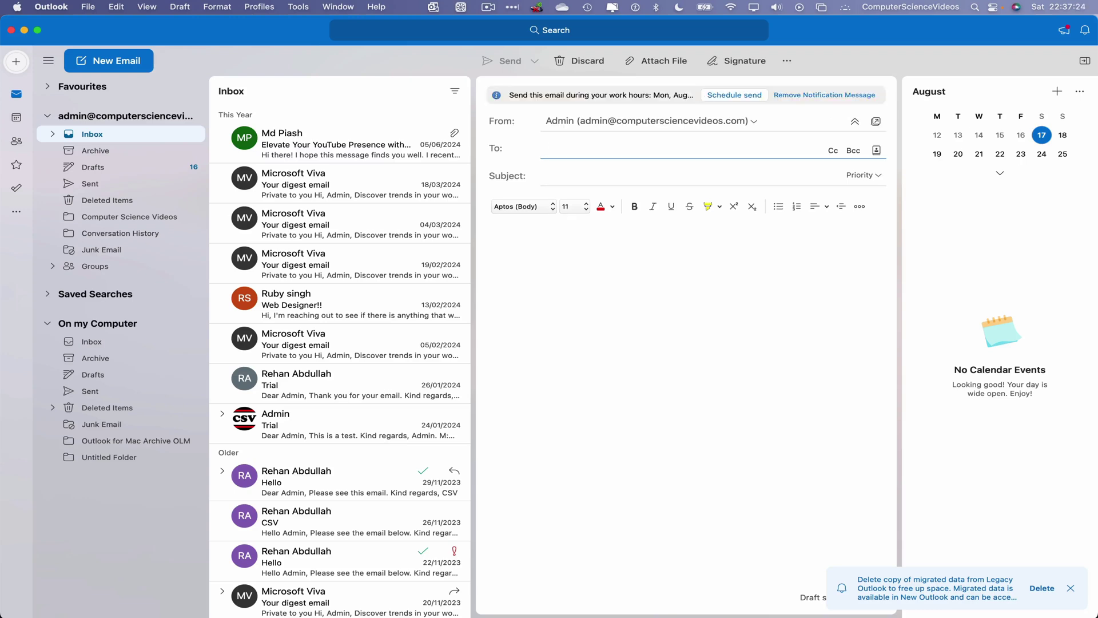
text(reh)
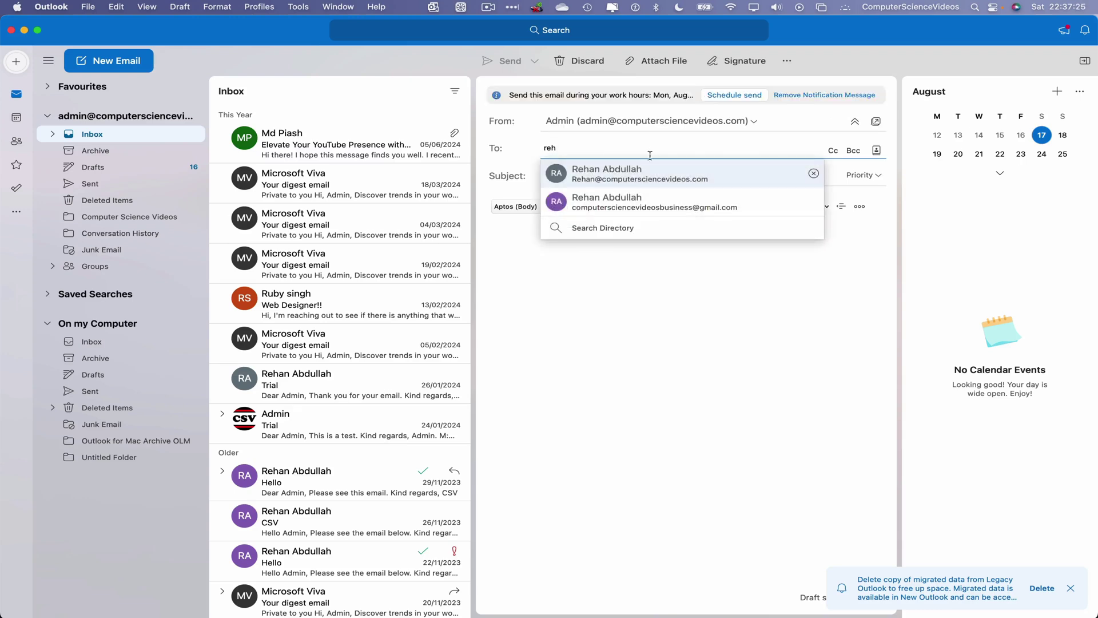
click(684, 197)
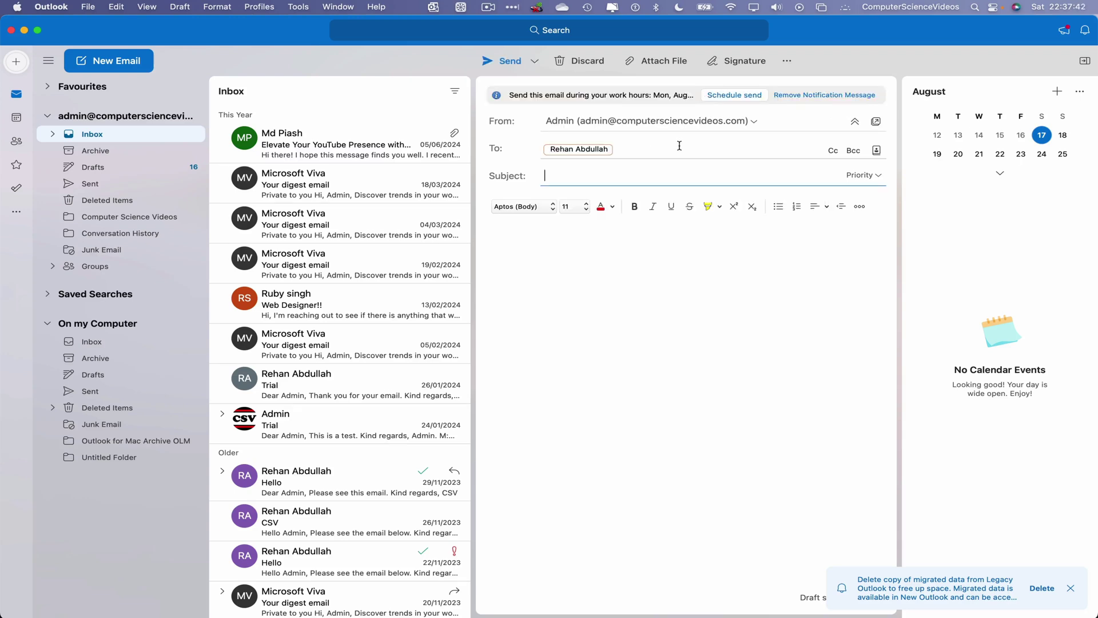
text(USB Transfer)
Attach the screenshot, 4K video, Trial Document.docx, ads.txt and Archive.zip from the USB - 1 drive
click(653, 68)
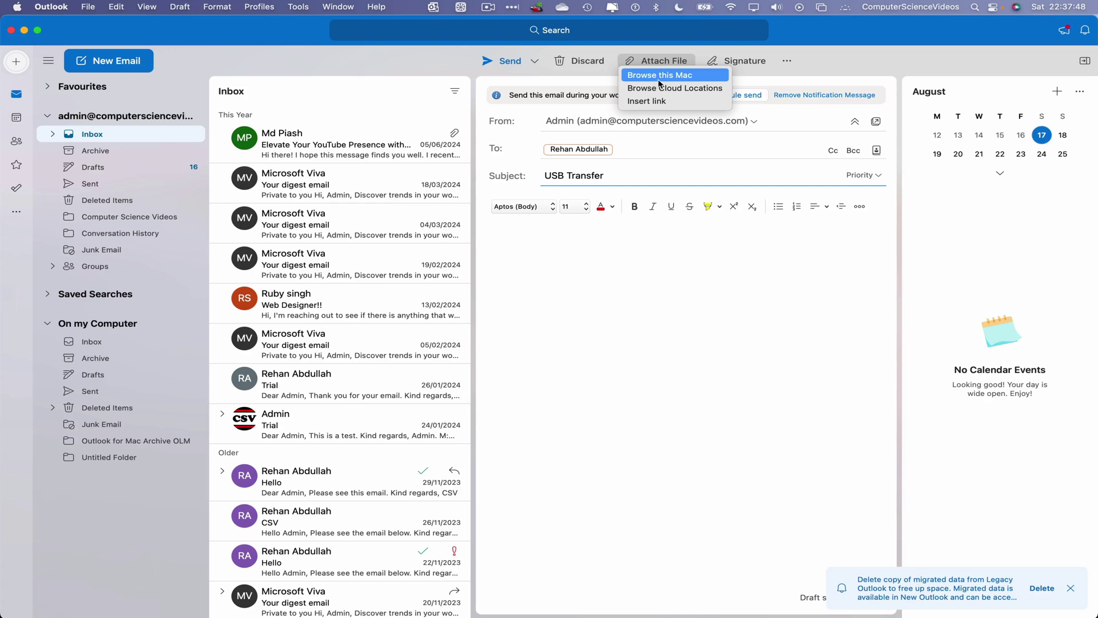
click(696, 76)
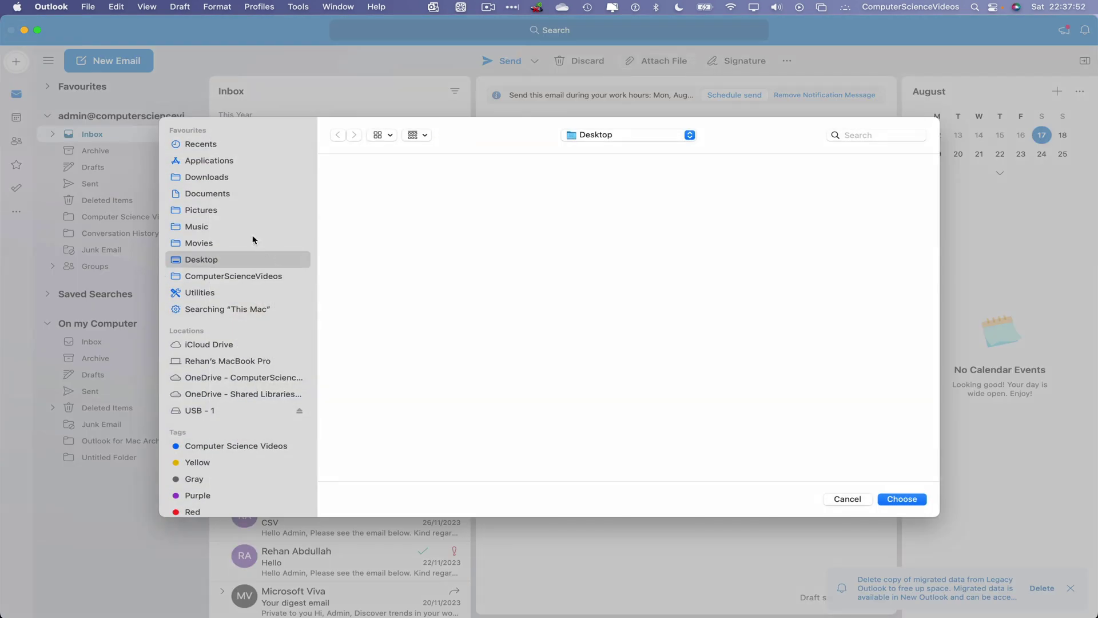
click(223, 410)
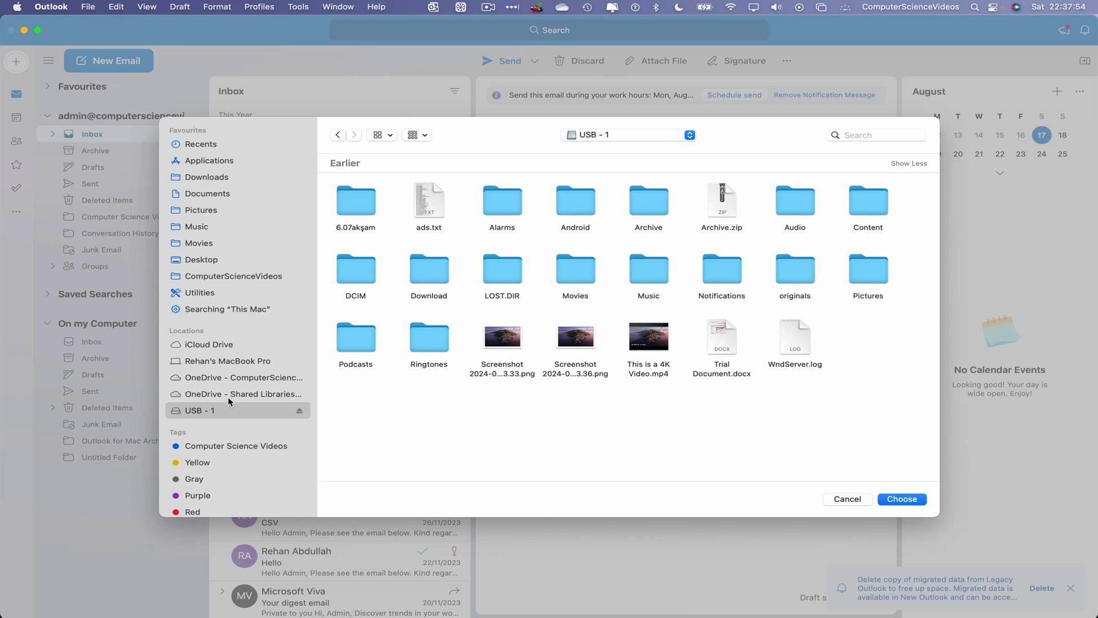
click(581, 346)
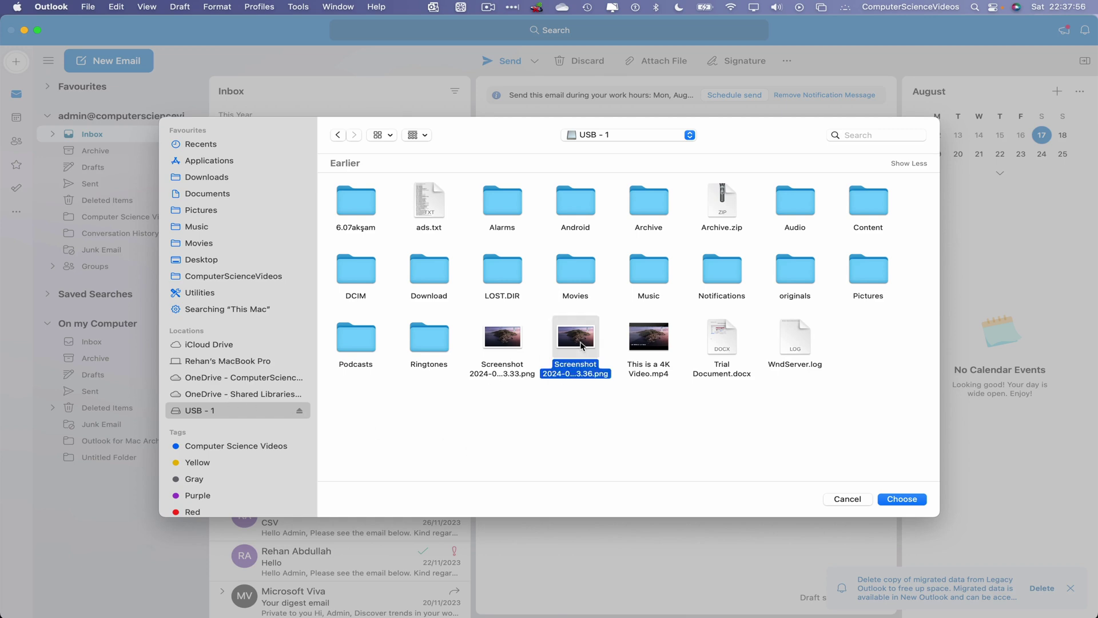
super+click(662, 348)
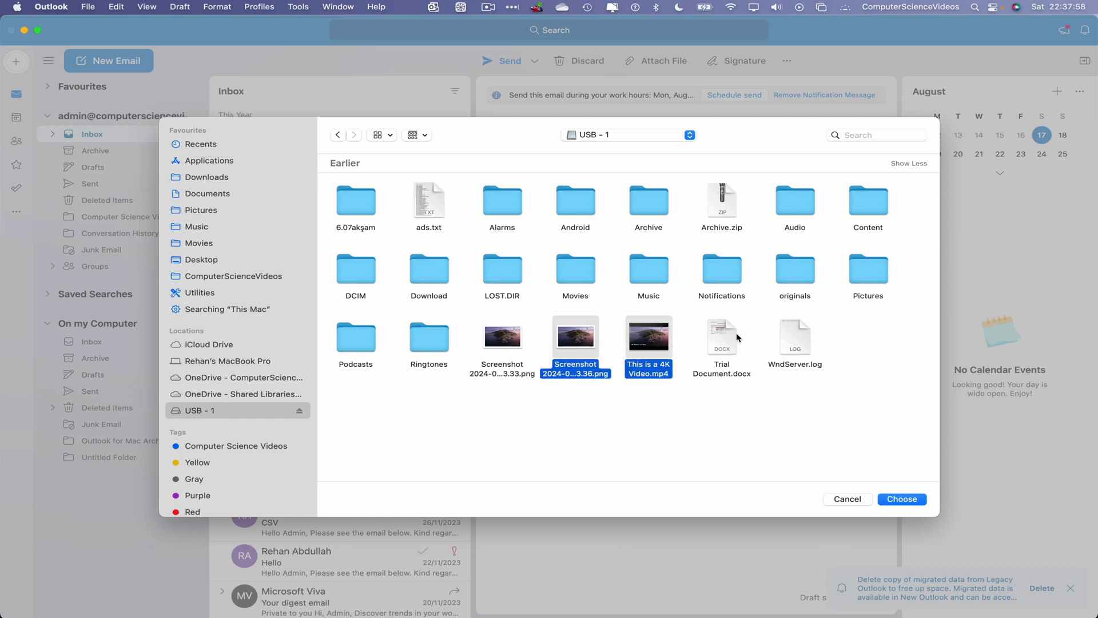
super+click(724, 340)
super+click(429, 201)
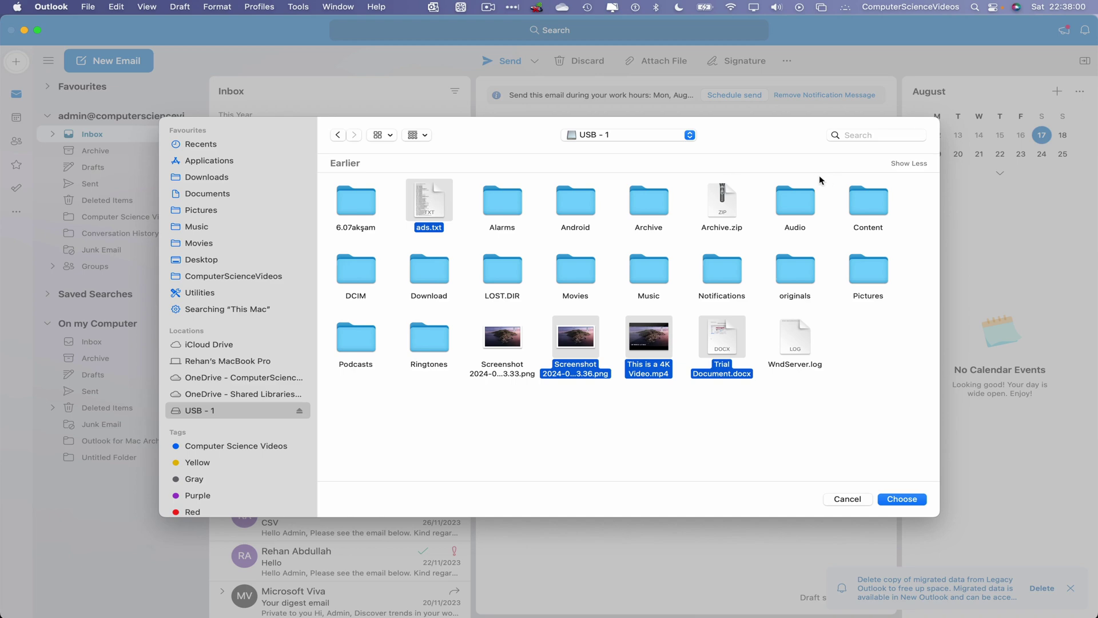
super+click(727, 204)
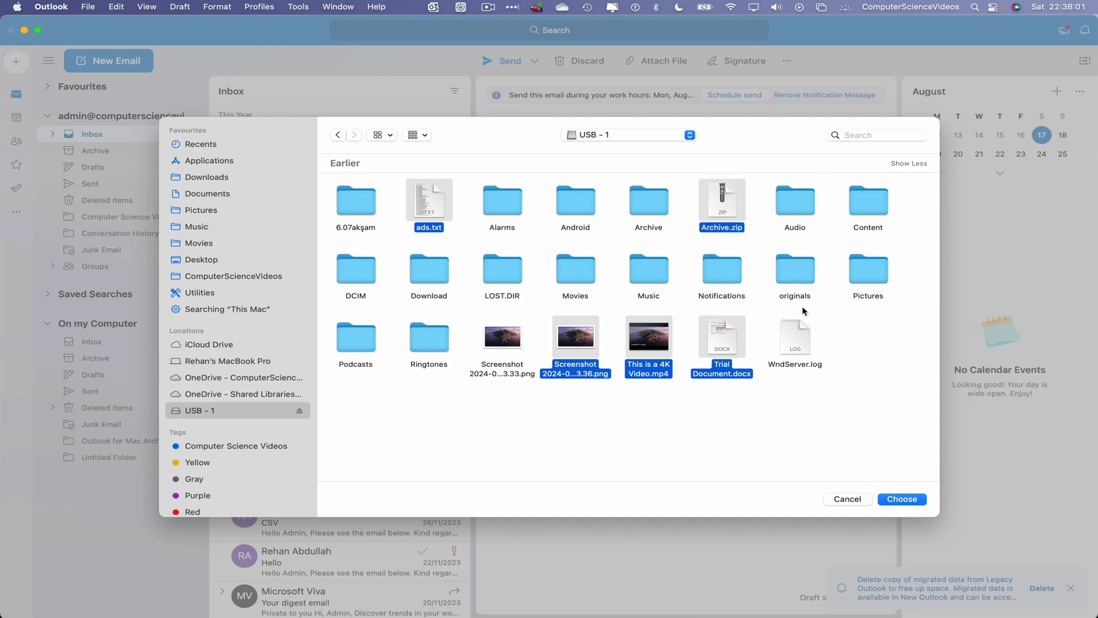
click(916, 503)
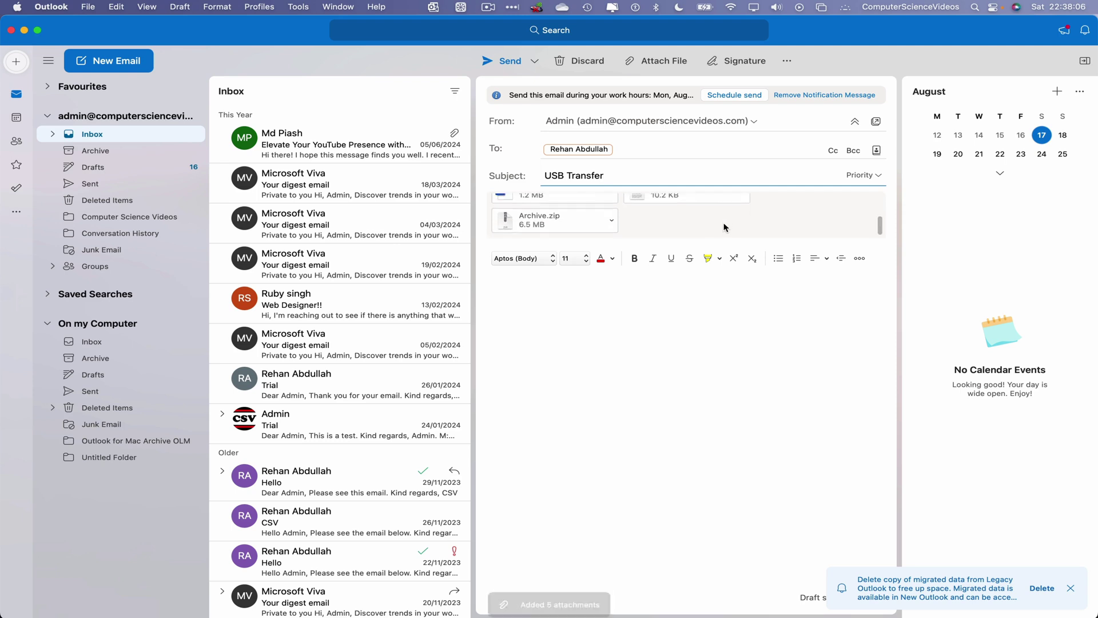
Write 'Dear CSV,' and 'Please see the attached files to this email.' in the body
scroll(714, 219, down, 1)
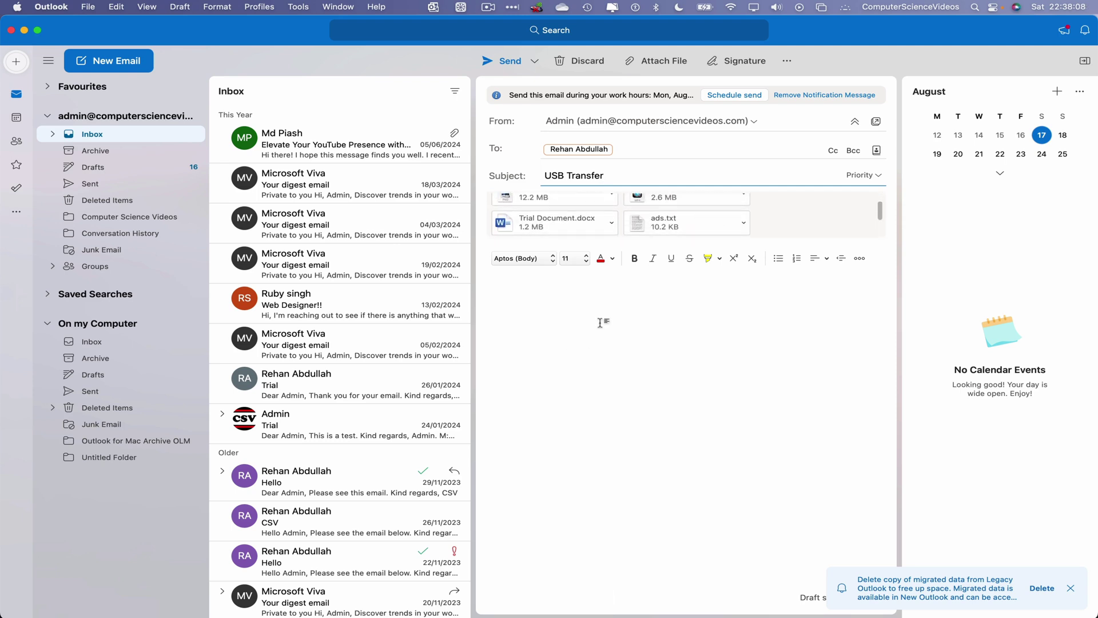
click(600, 320)
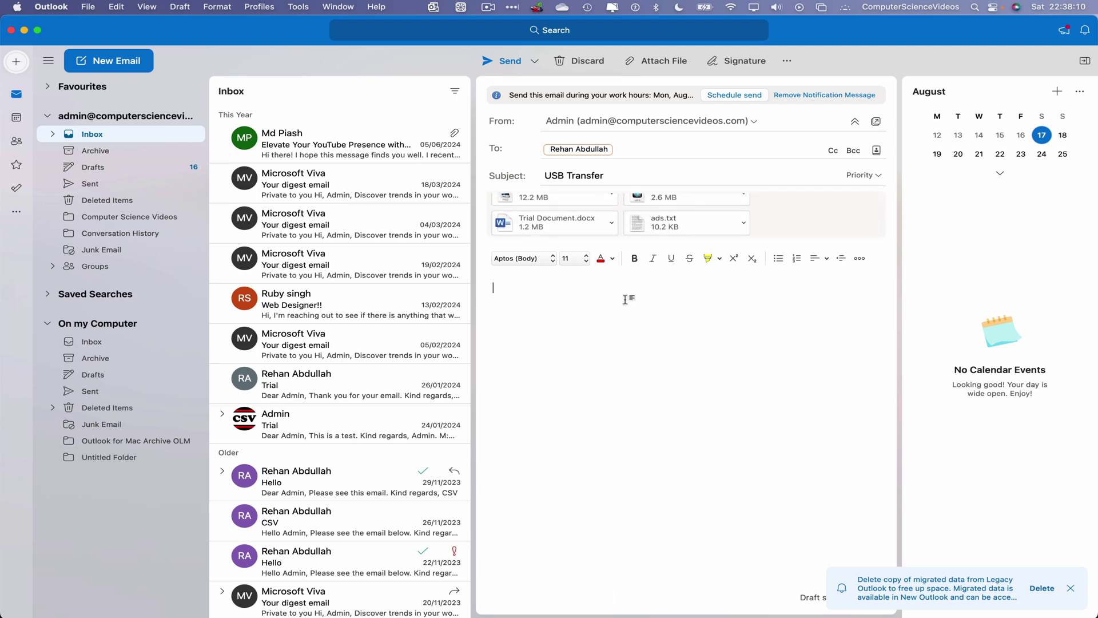
text(Dear )
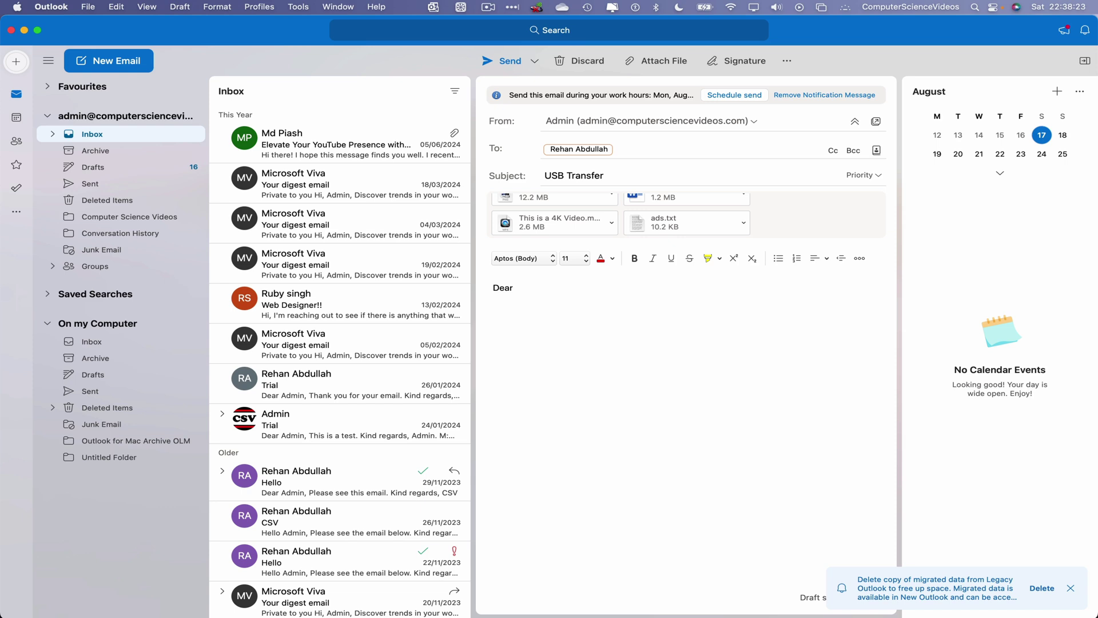
text(CSV)
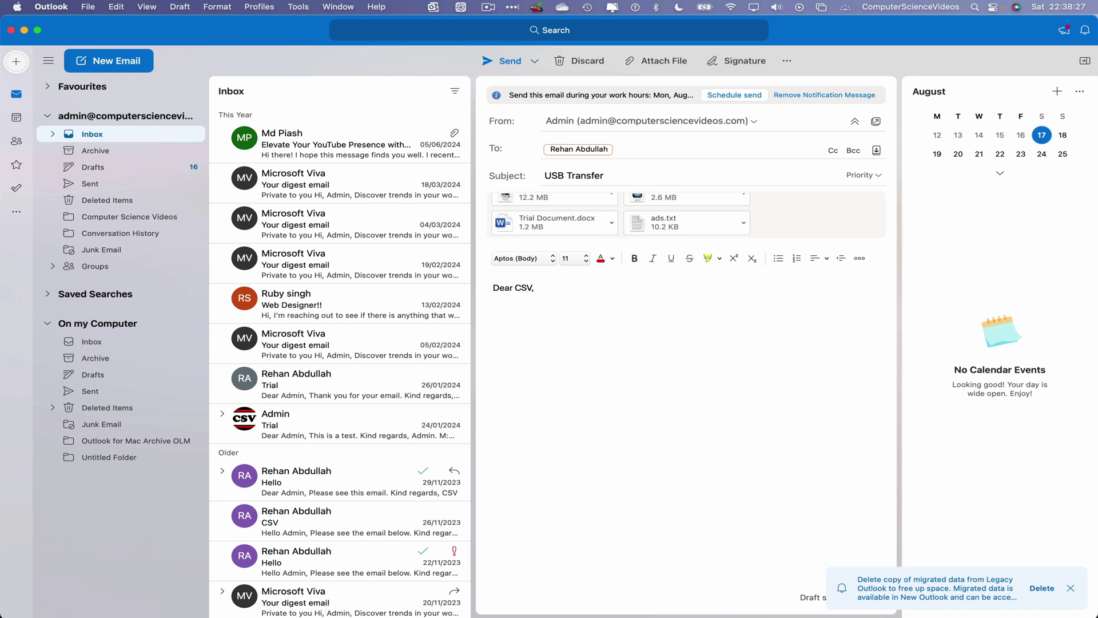
text(,)
key(Return)
key(Return)
text(Please see the attached files to this emak)
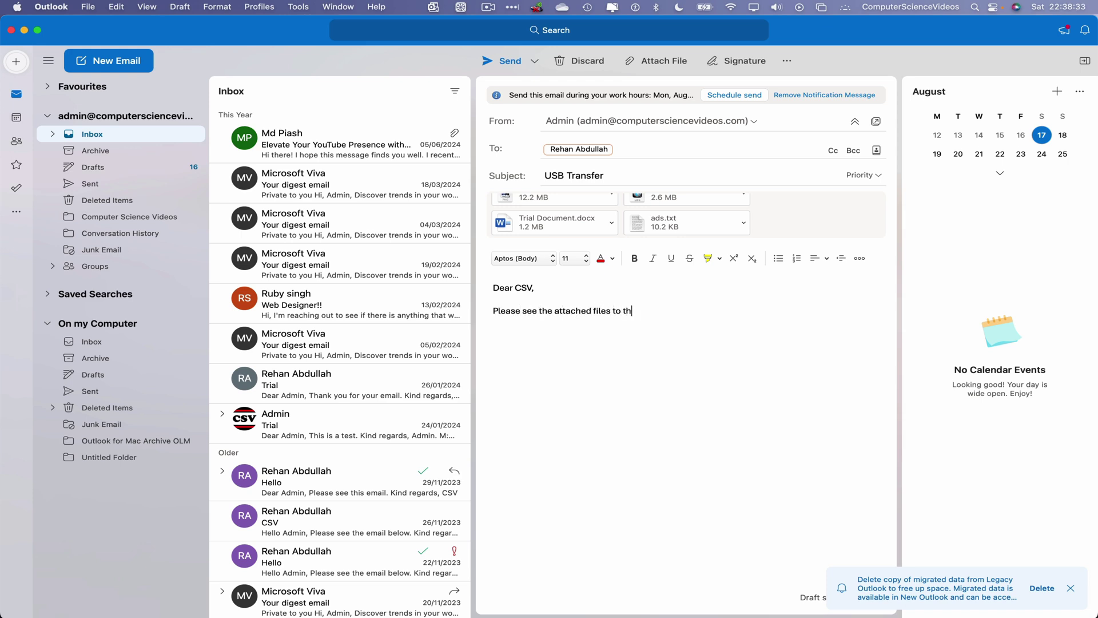
key(BackSpace)
text(il.)
key(Return)
key(Return)
Insert the Admin signature, add 'Kind regards,' above it, and send the email
click(744, 61)
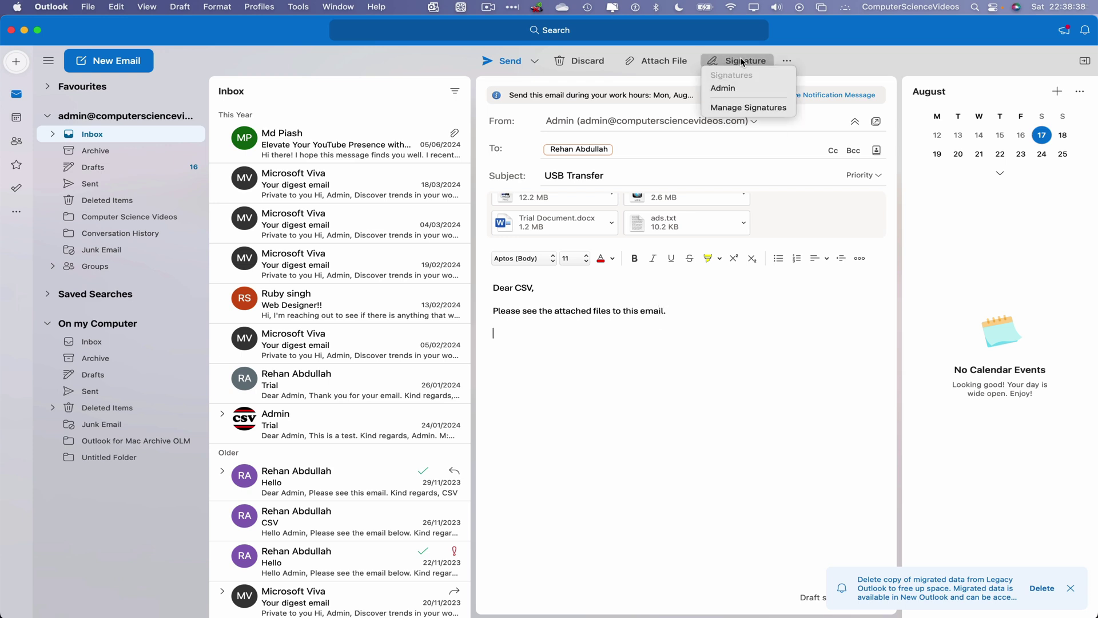
click(736, 89)
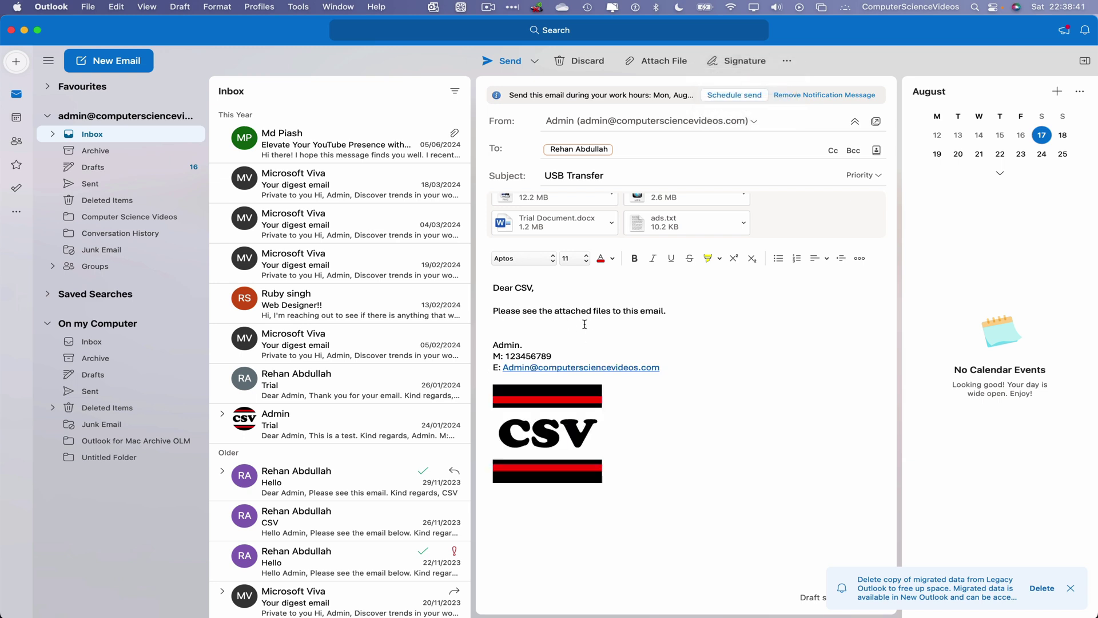
key(Return)
key(Up)
text(Kind 4w)
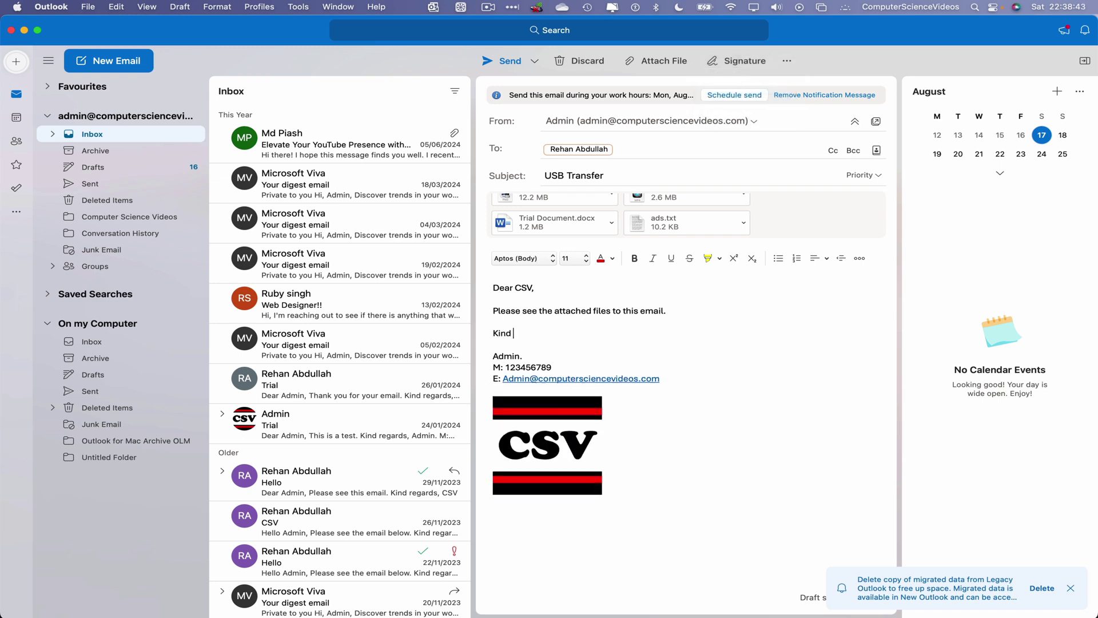
key(BackSpace)
key(BackSpace)
text(regards,)
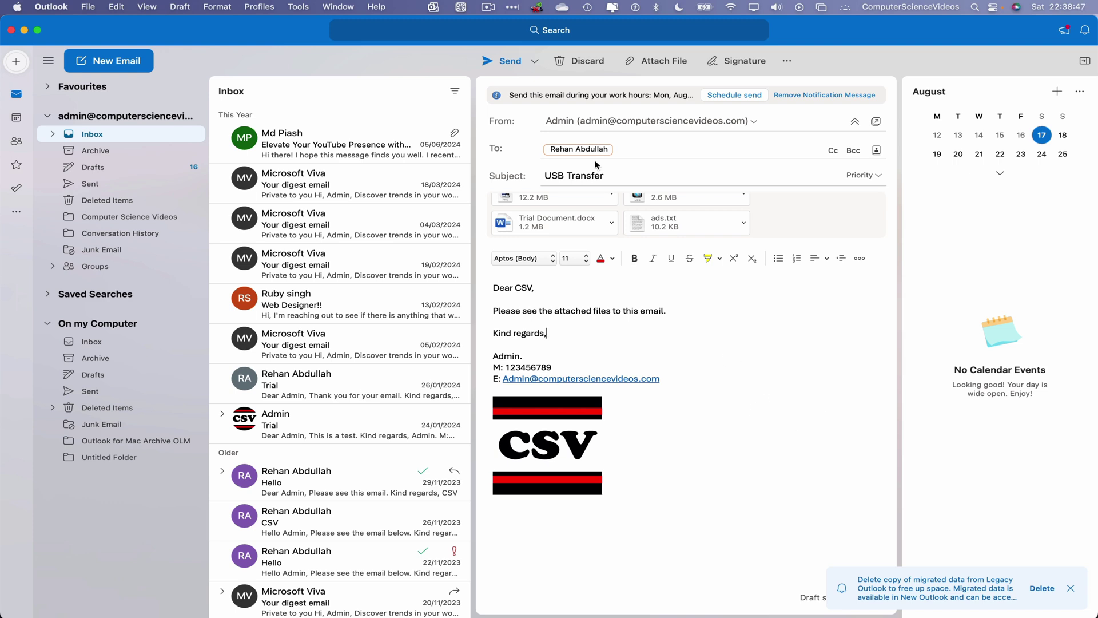
click(509, 62)
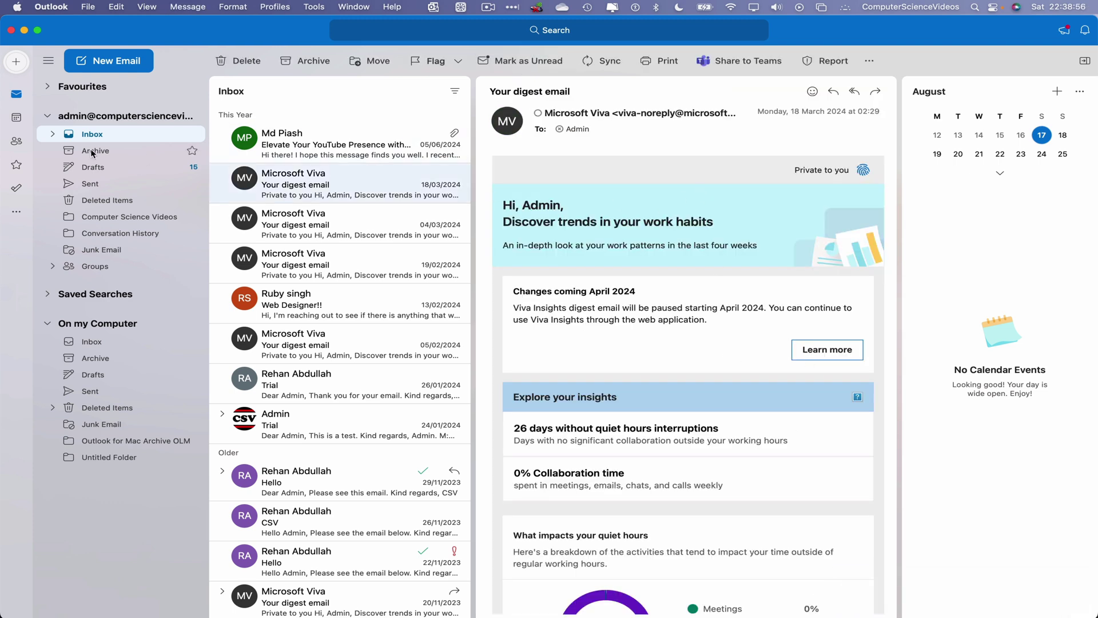
Minimise Outlook and launch Chrome from Launchpad's Web Browsing folder
click(24, 29)
mouse_move(540, 612)
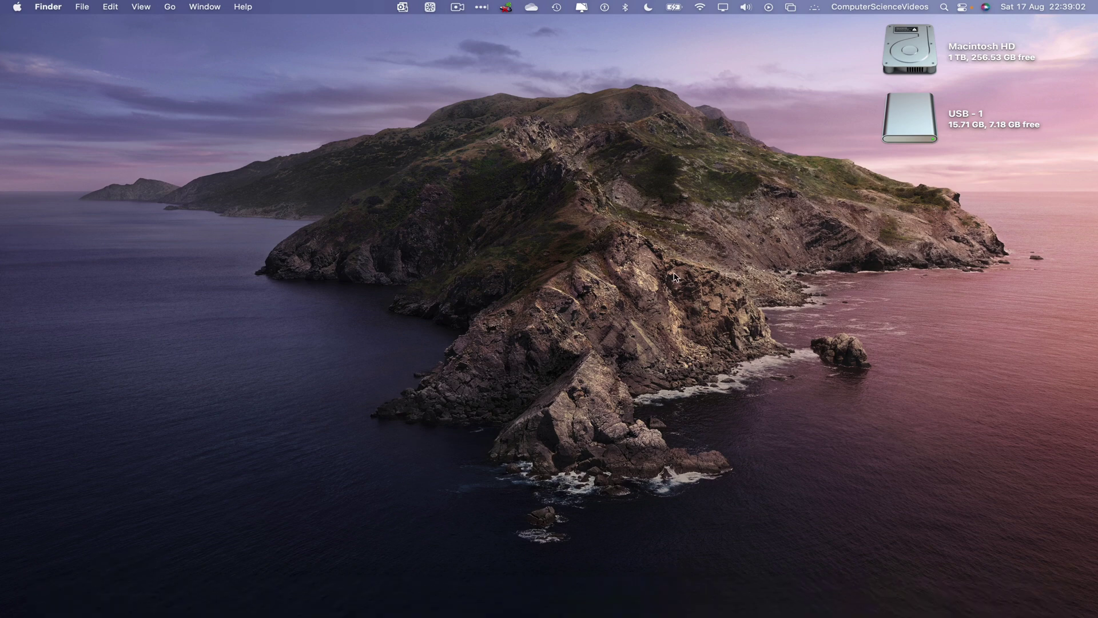
click(127, 602)
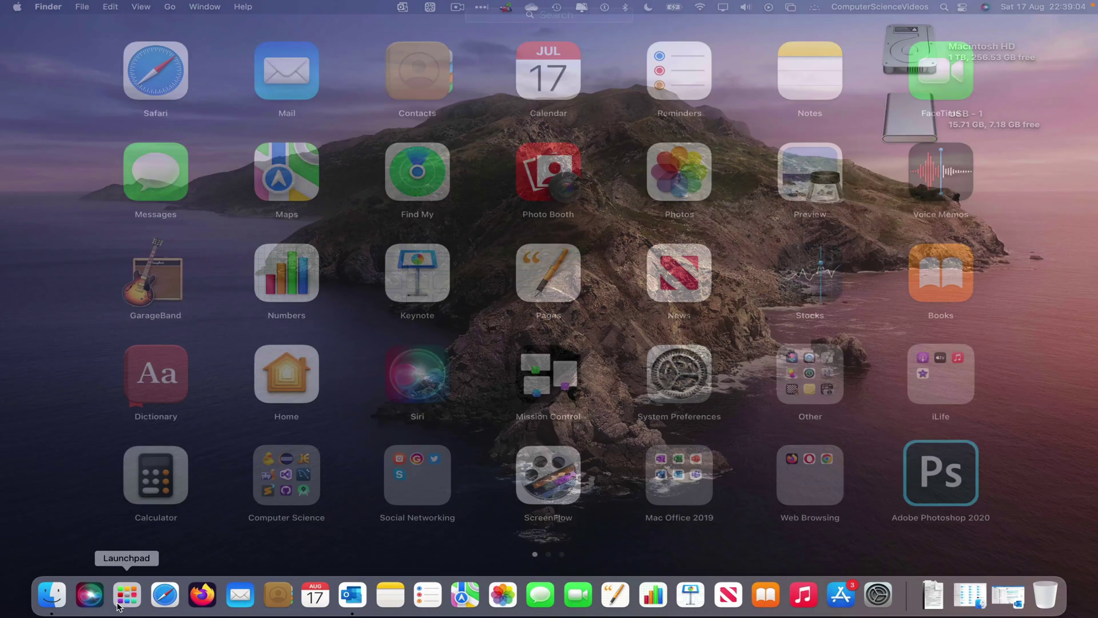
click(816, 494)
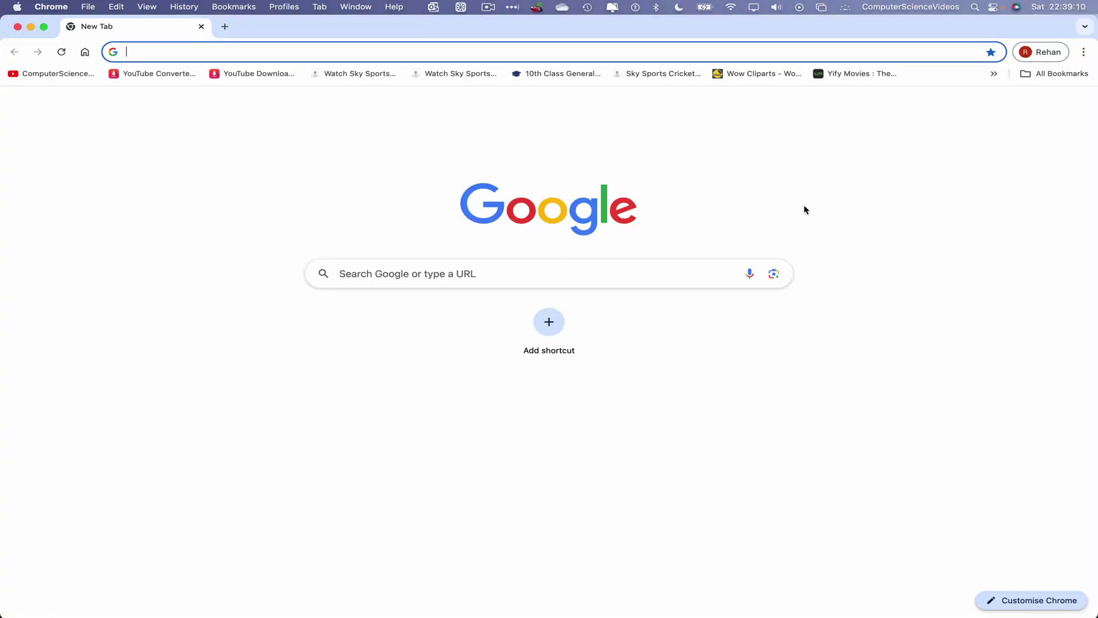
Open the received USB Transfer email in Gmail
click(965, 108)
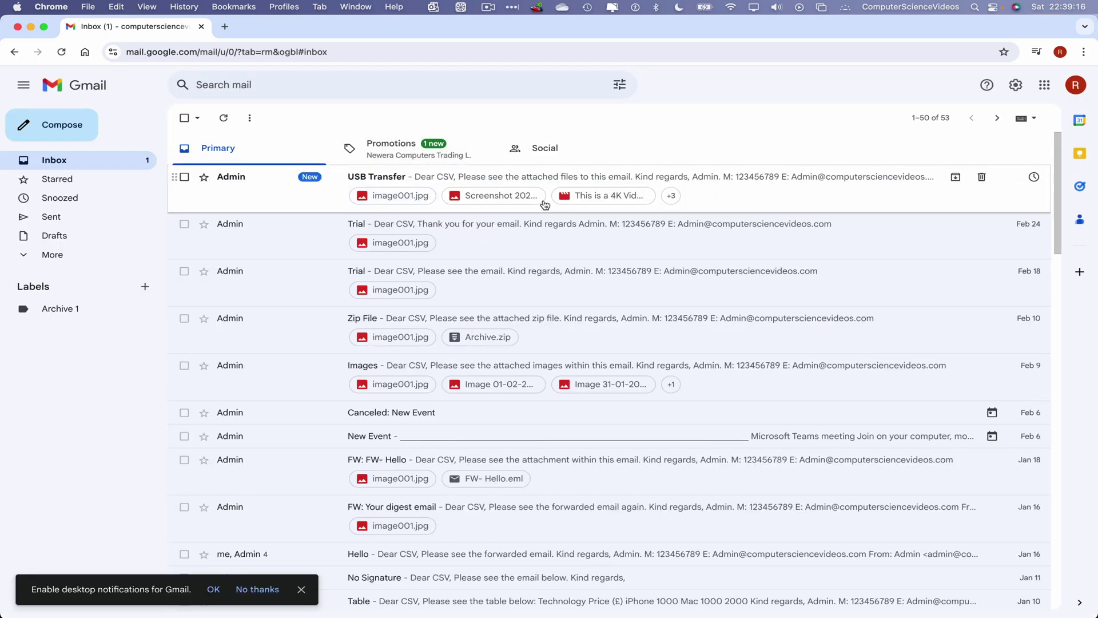
click(752, 197)
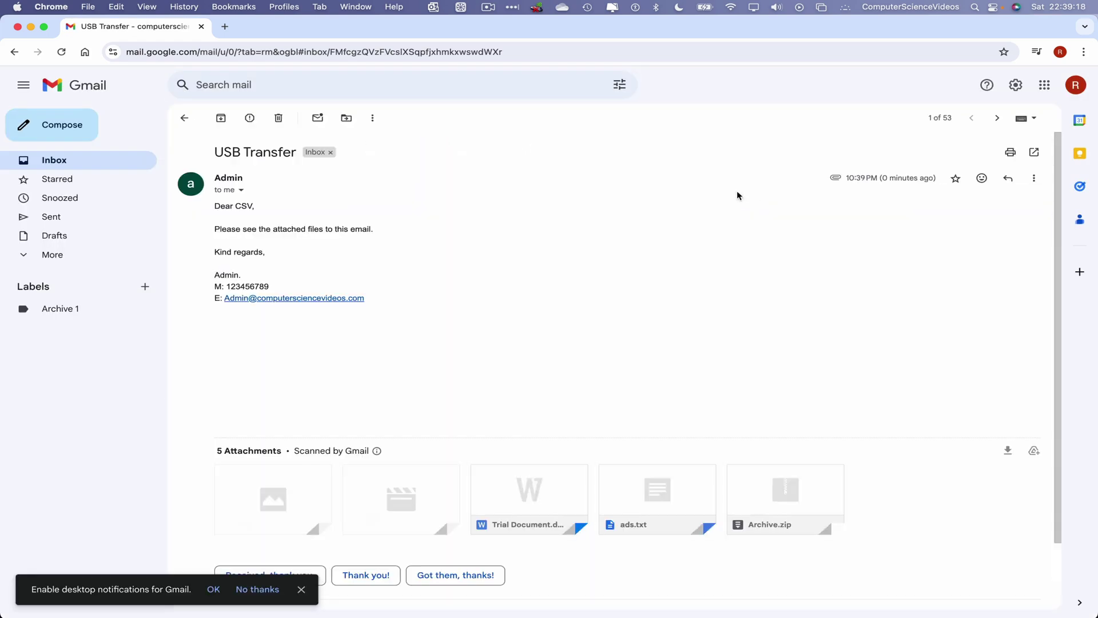
scroll(402, 369, down, 3)
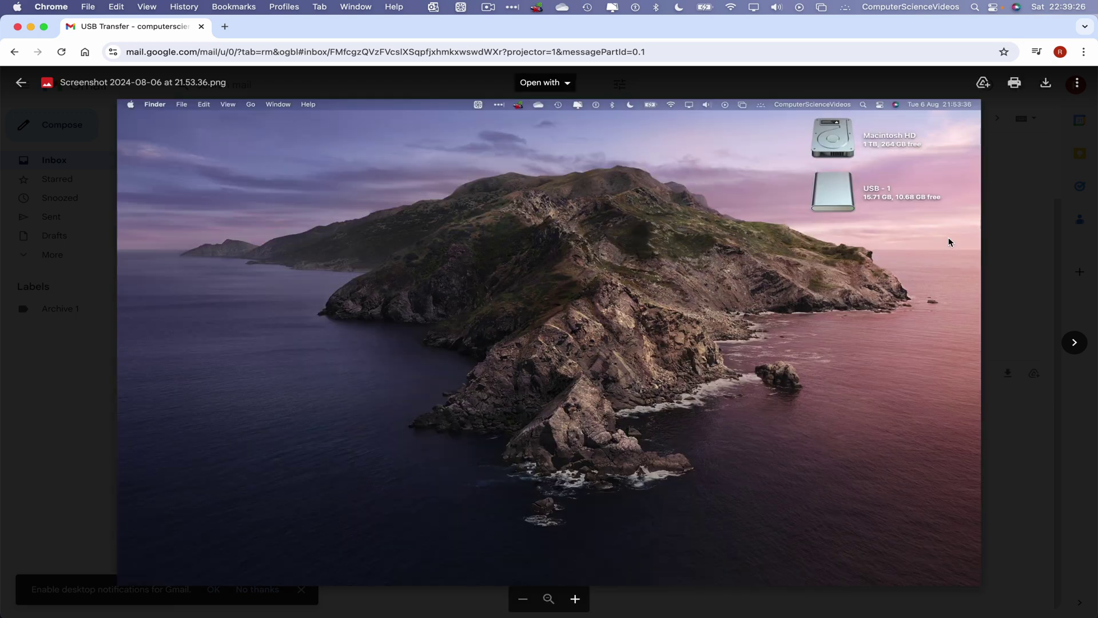
Preview the screenshot, 4K video, Trial Document.docx and Archive.zip attachments in turn
click(1018, 234)
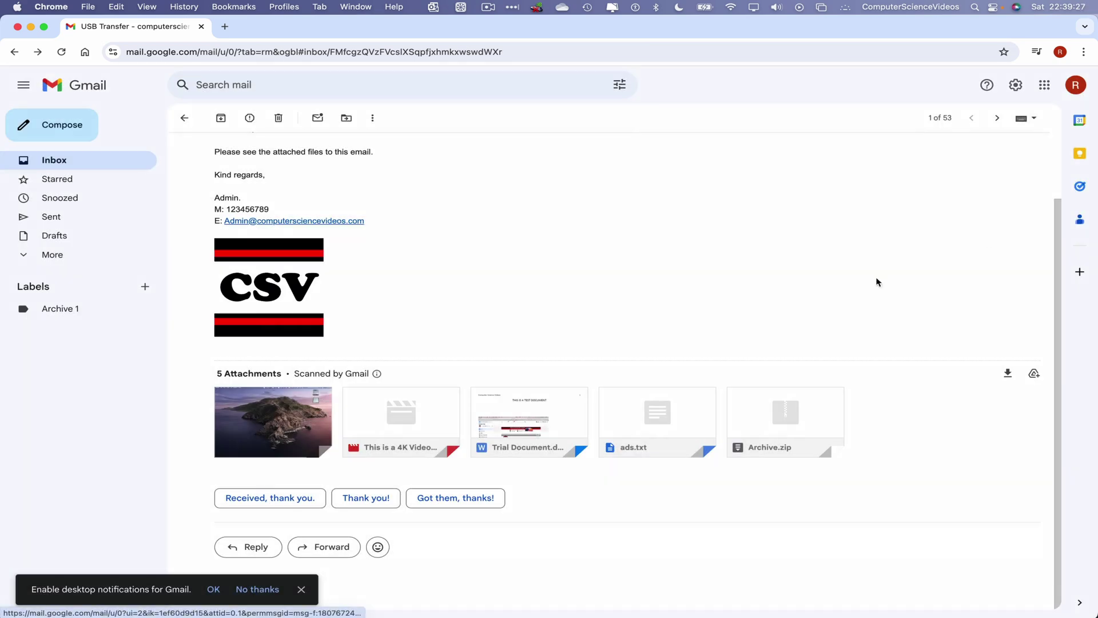
click(424, 424)
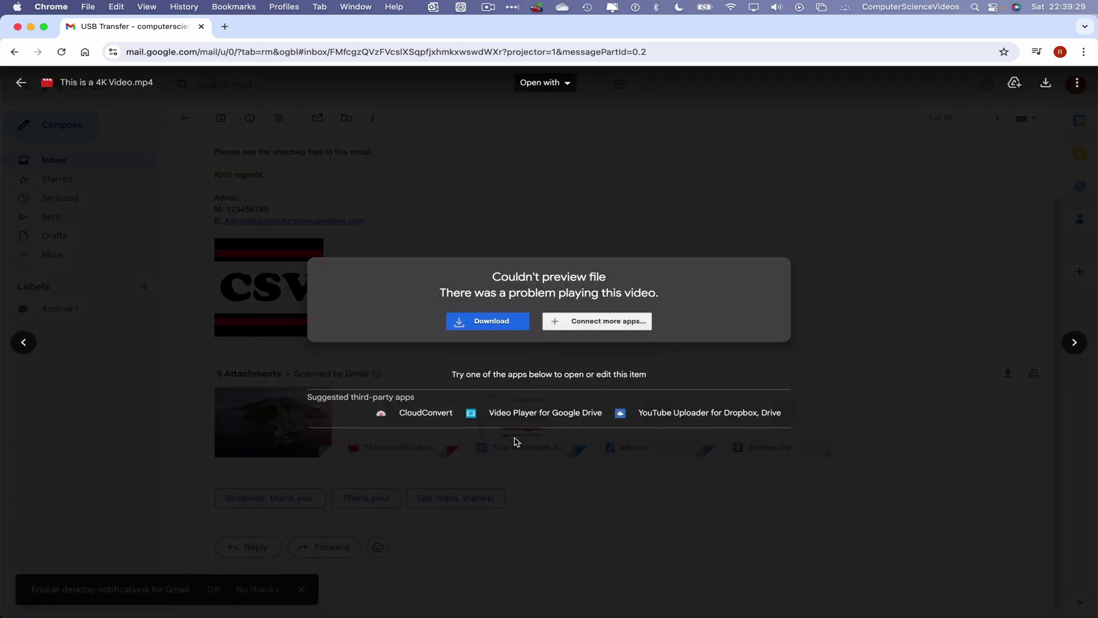
click(832, 262)
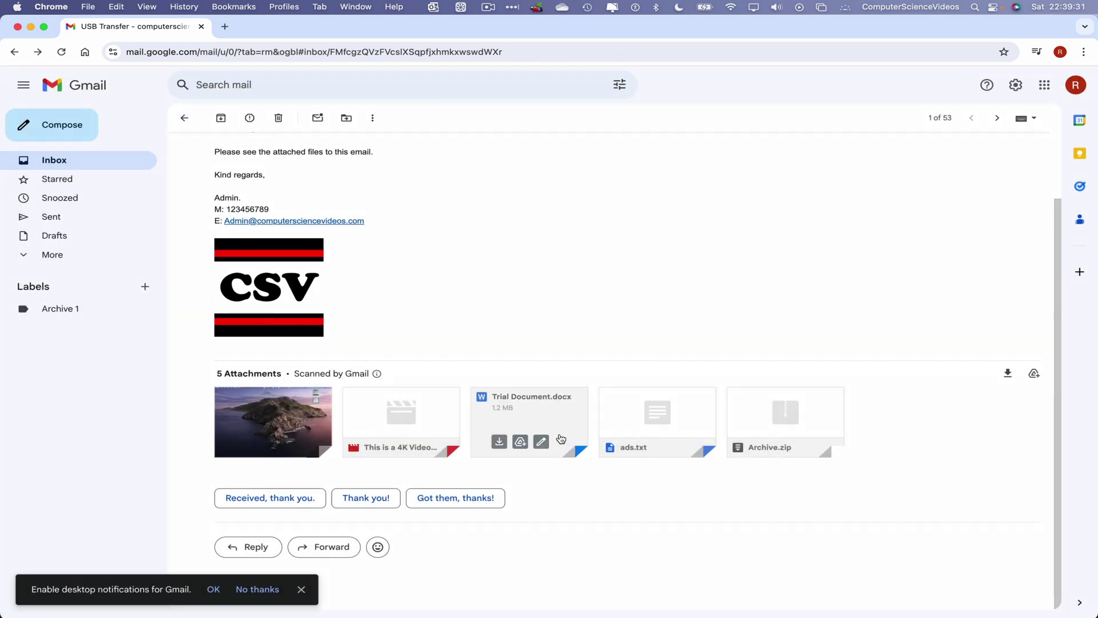
click(526, 418)
click(948, 272)
mouse_move(678, 421)
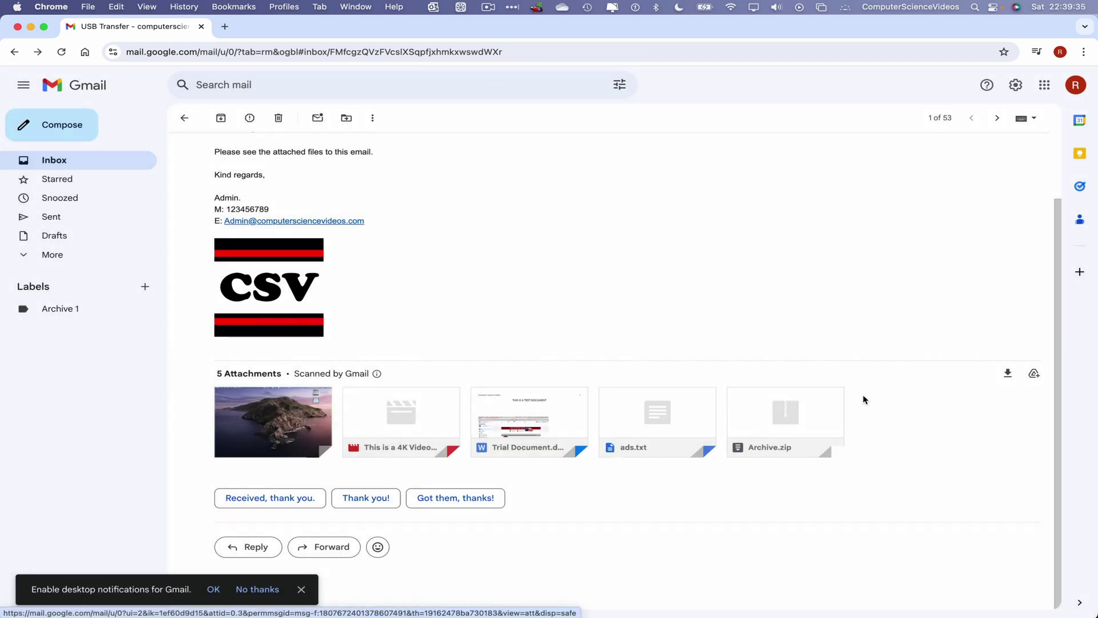
click(828, 407)
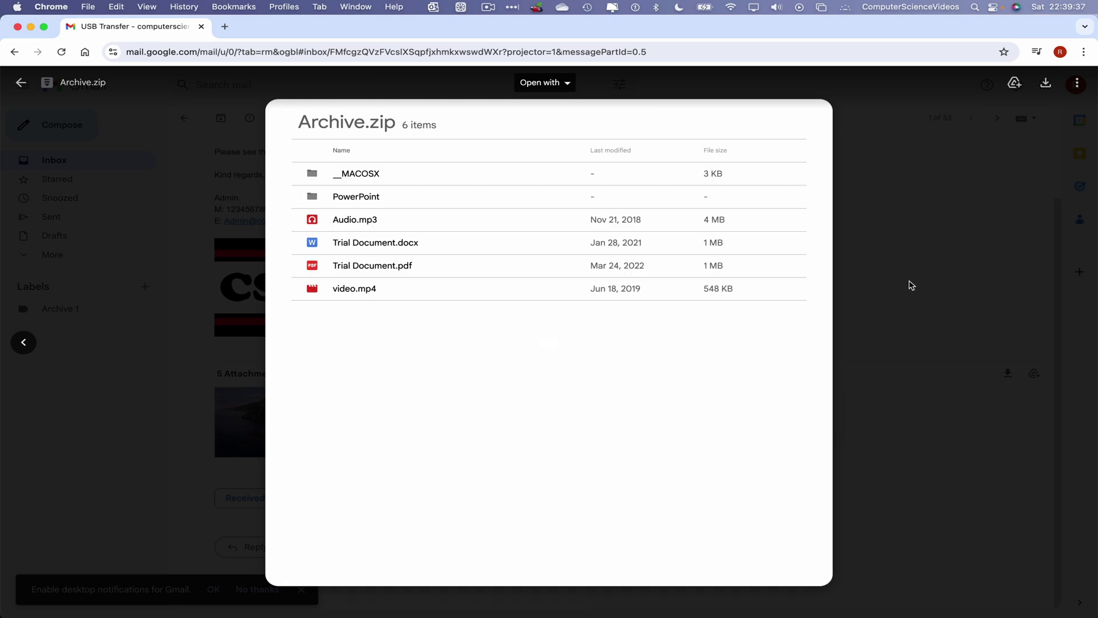
Quit Chrome and close the USB - 1 Finder window
click(929, 282)
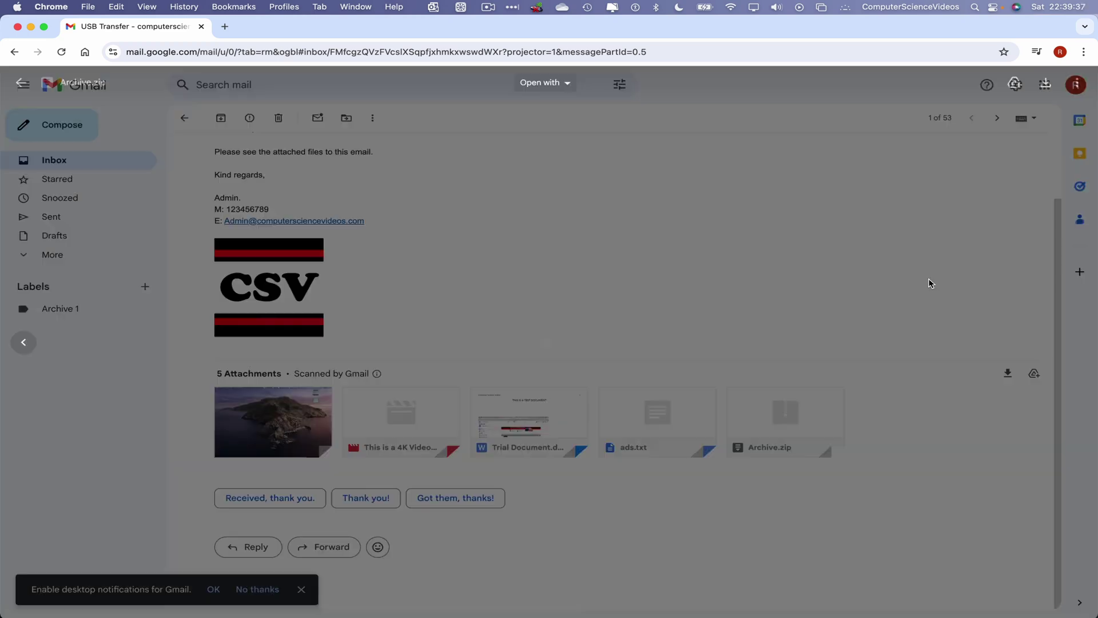
click(51, 7)
click(73, 179)
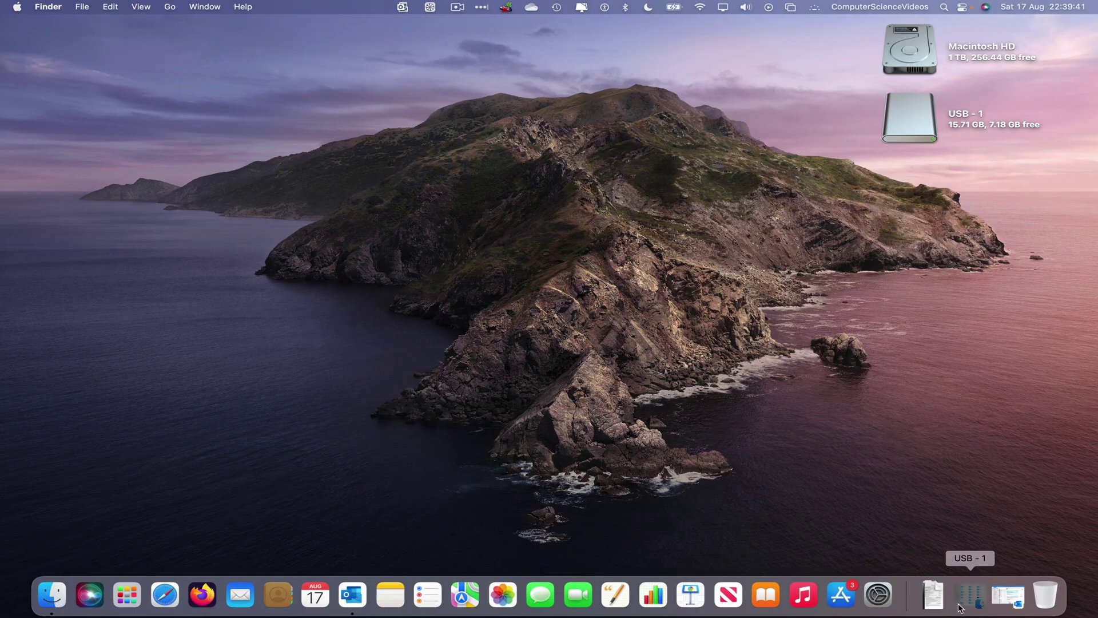
click(970, 594)
click(18, 30)
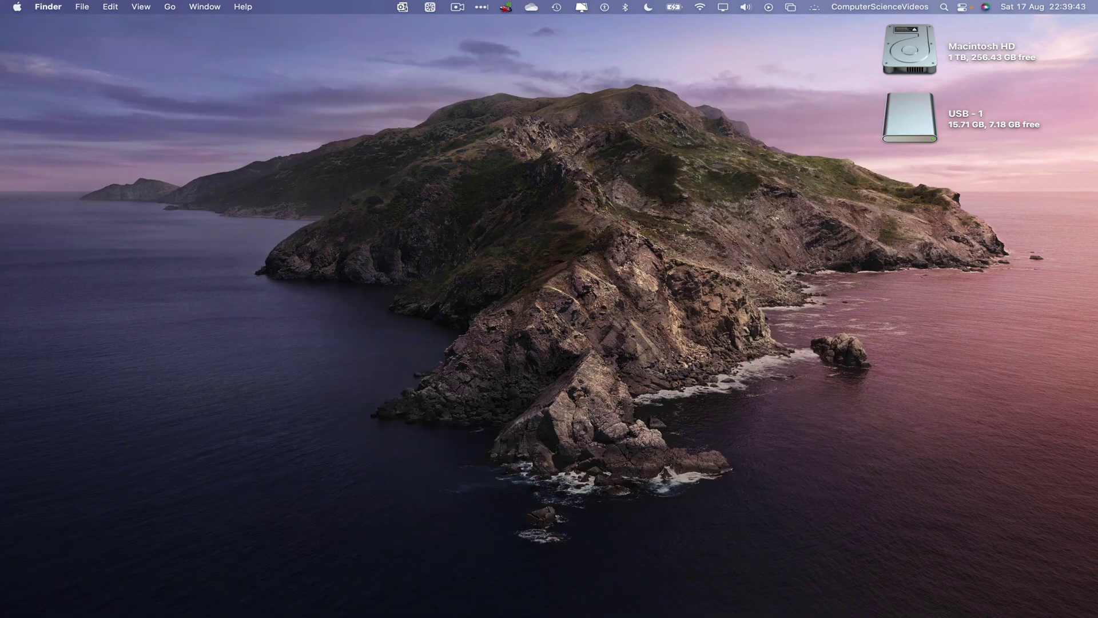
Quit Outlook and eject the USB - 1 drive
click(998, 595)
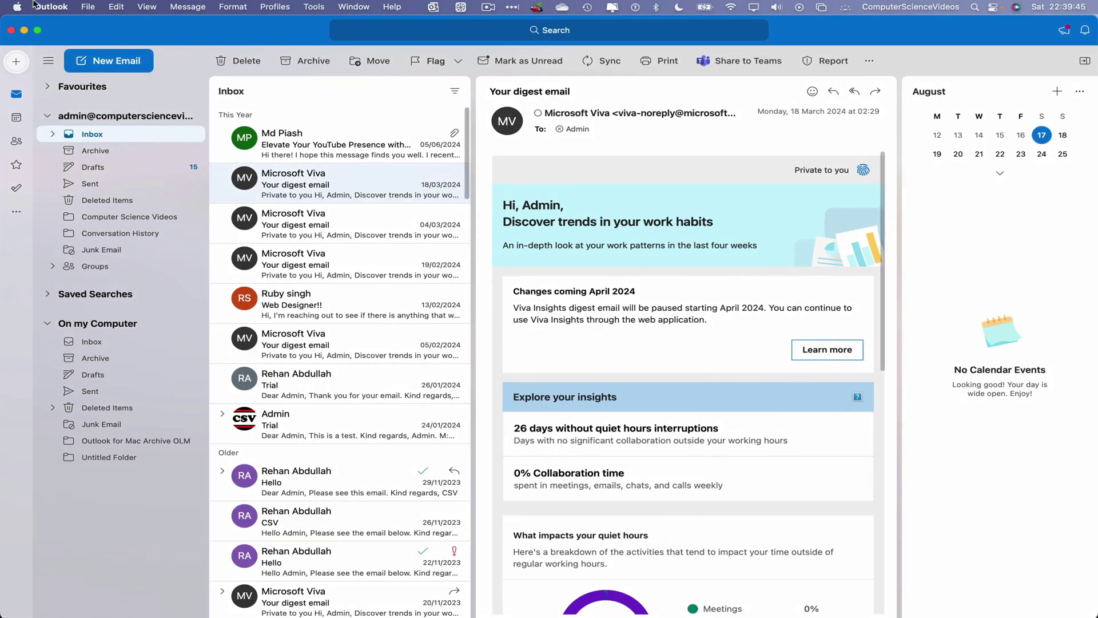
click(51, 6)
click(102, 180)
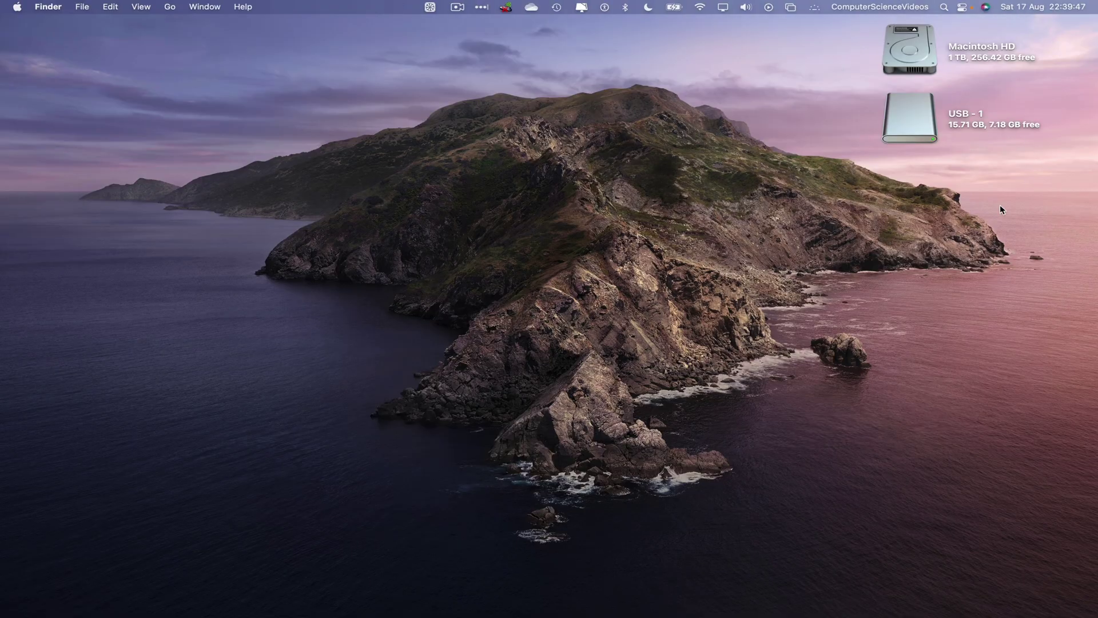
right_click(912, 112)
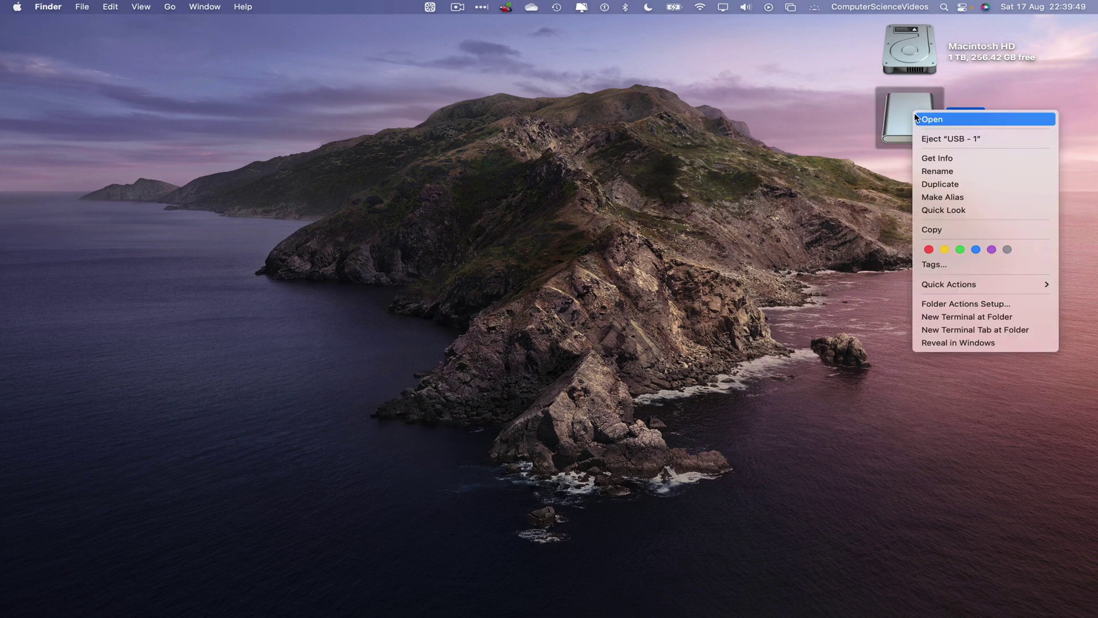
click(940, 140)
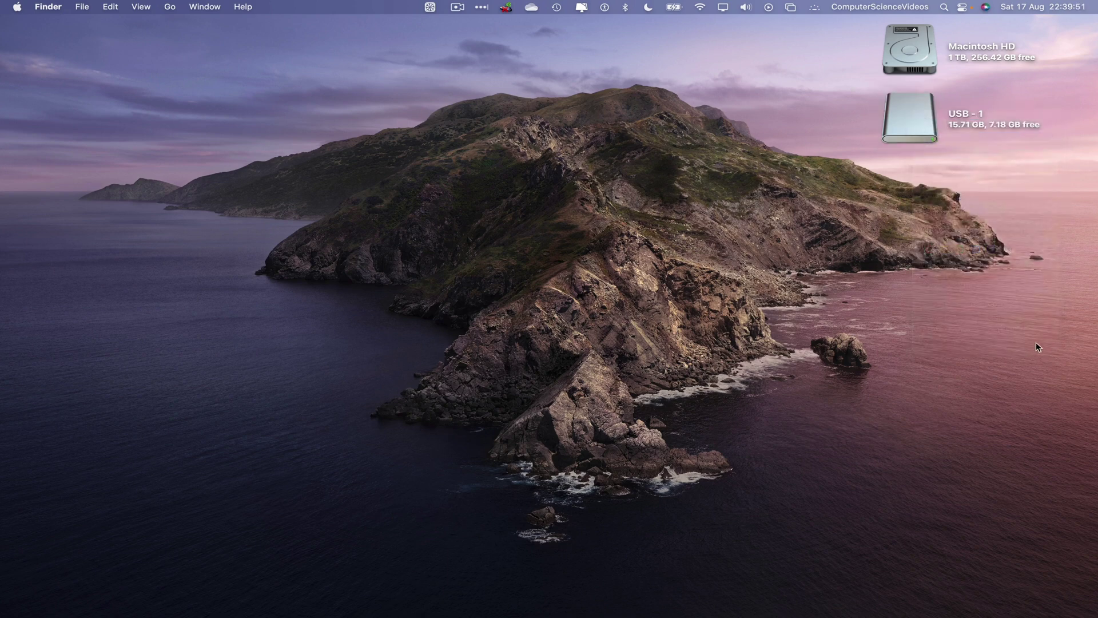